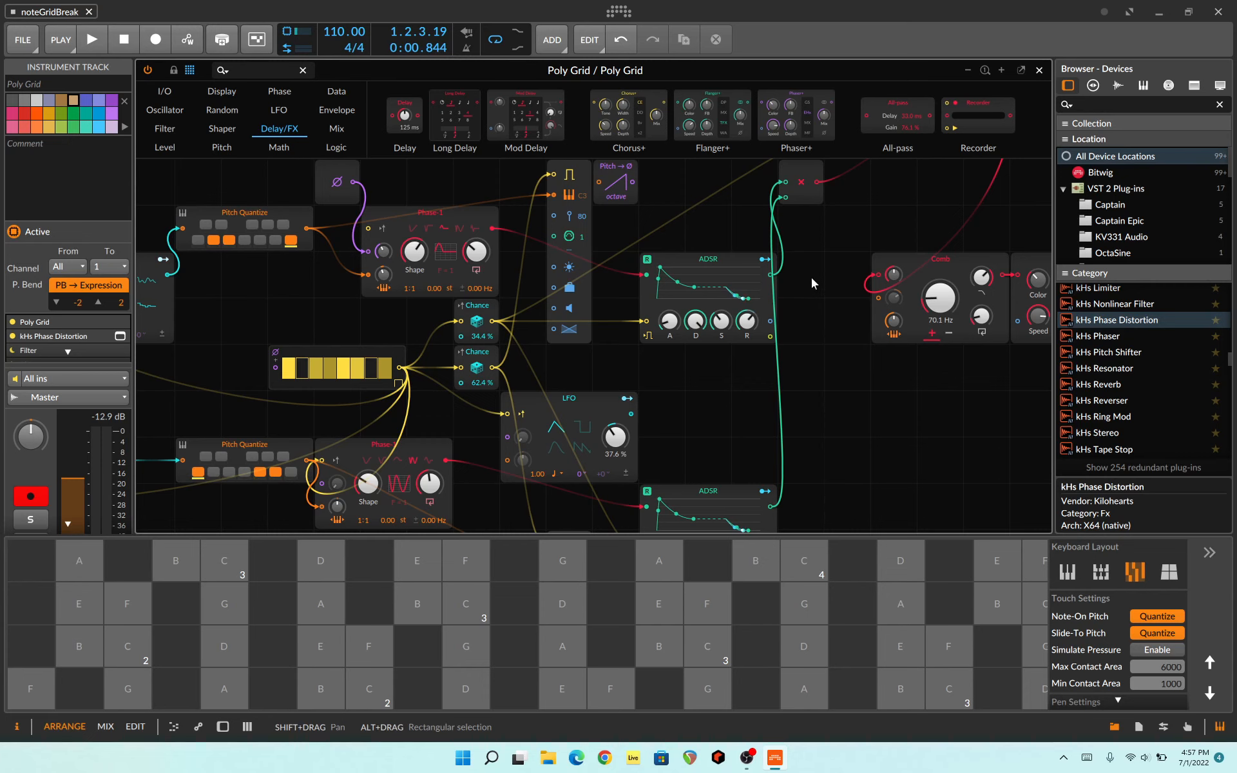
Step: Examine the Poly Grid patch layout: the gate sequencer, Chance modules, S/H LFOs, Pitch Quantize modules, Phase-1 oscillators and ADSR envelopes
{"action": "scroll", "coordinate": [811, 277], "scroll_direction": "up", "scroll_amount": 5}
{"action": "scroll", "coordinate": [810, 277], "scroll_direction": "left", "scroll_amount": 2}
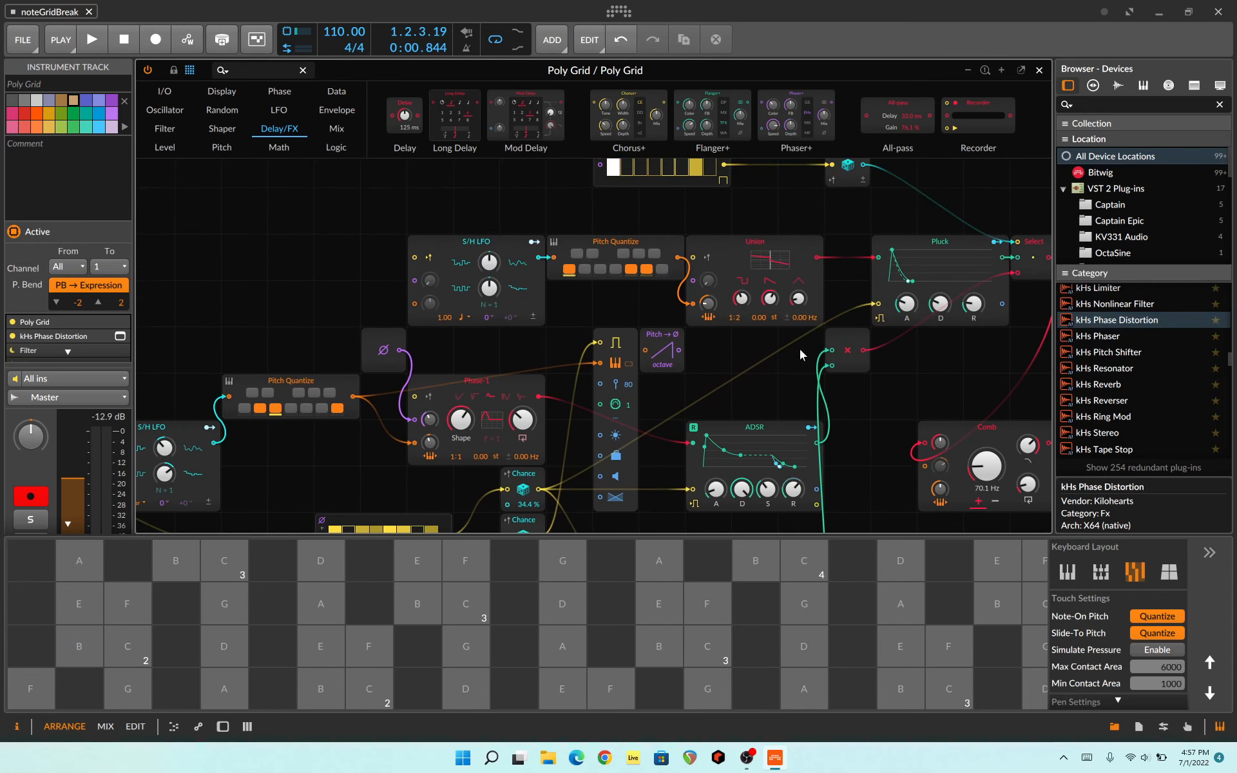
{"action": "scroll", "coordinate": [799, 349], "scroll_direction": "down", "scroll_amount": 7}
{"action": "scroll", "coordinate": [799, 349], "scroll_direction": "left", "scroll_amount": 1}
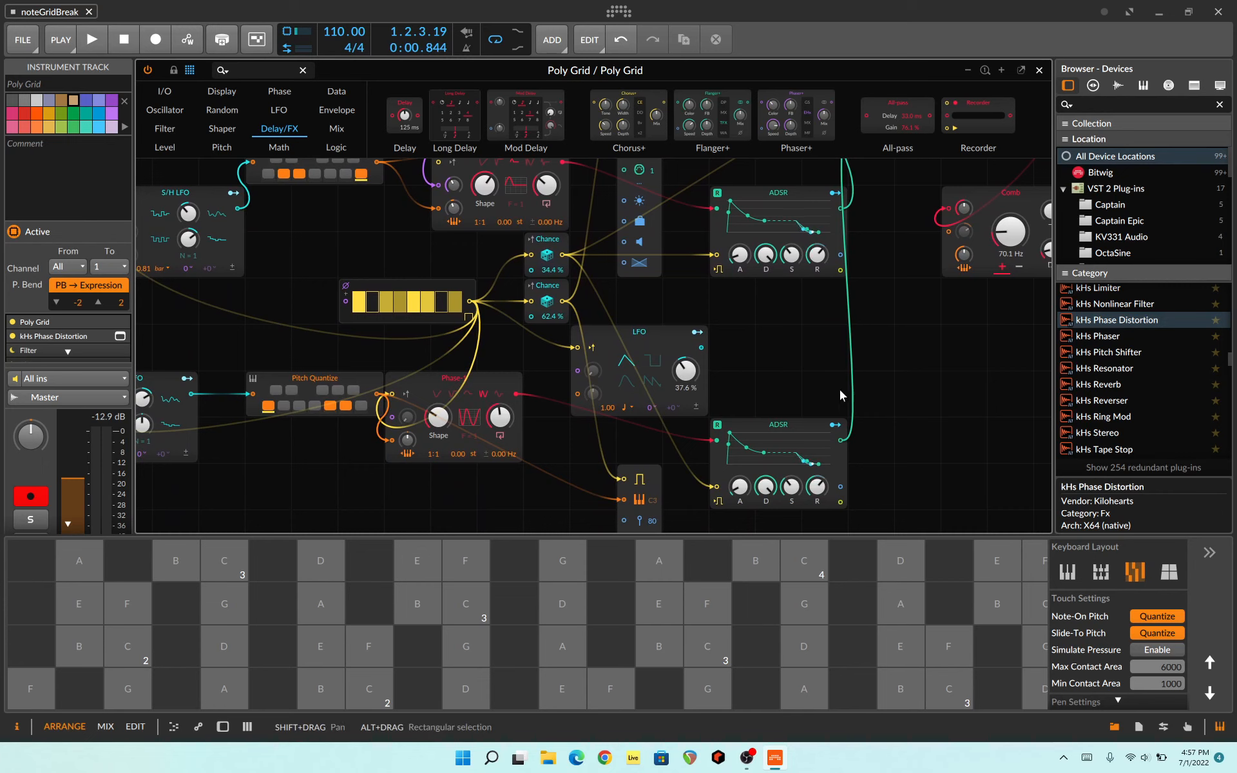
{"action": "left_click_drag", "start_coordinate": [859, 407], "coordinate": [821, 426]}
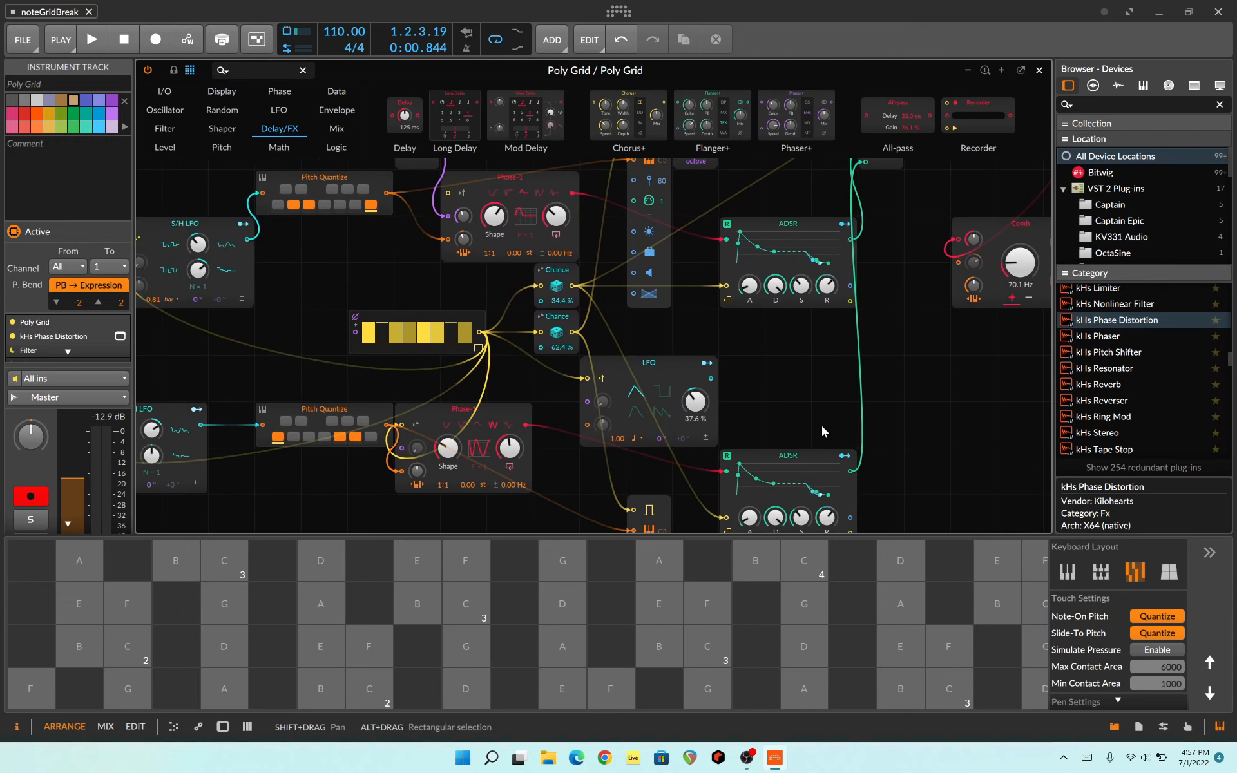
{"action": "scroll", "coordinate": [817, 415], "scroll_direction": "down", "scroll_amount": 4}
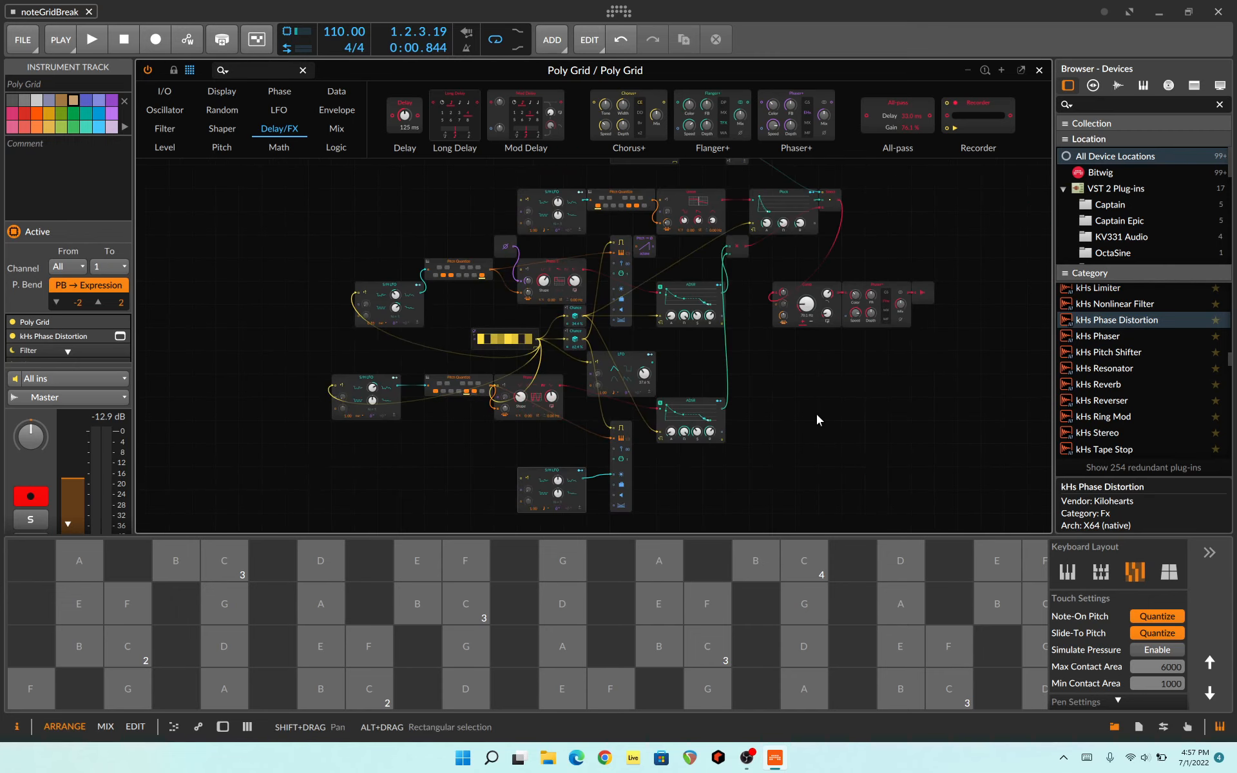
{"action": "scroll", "coordinate": [817, 415], "scroll_direction": "up", "scroll_amount": 2}
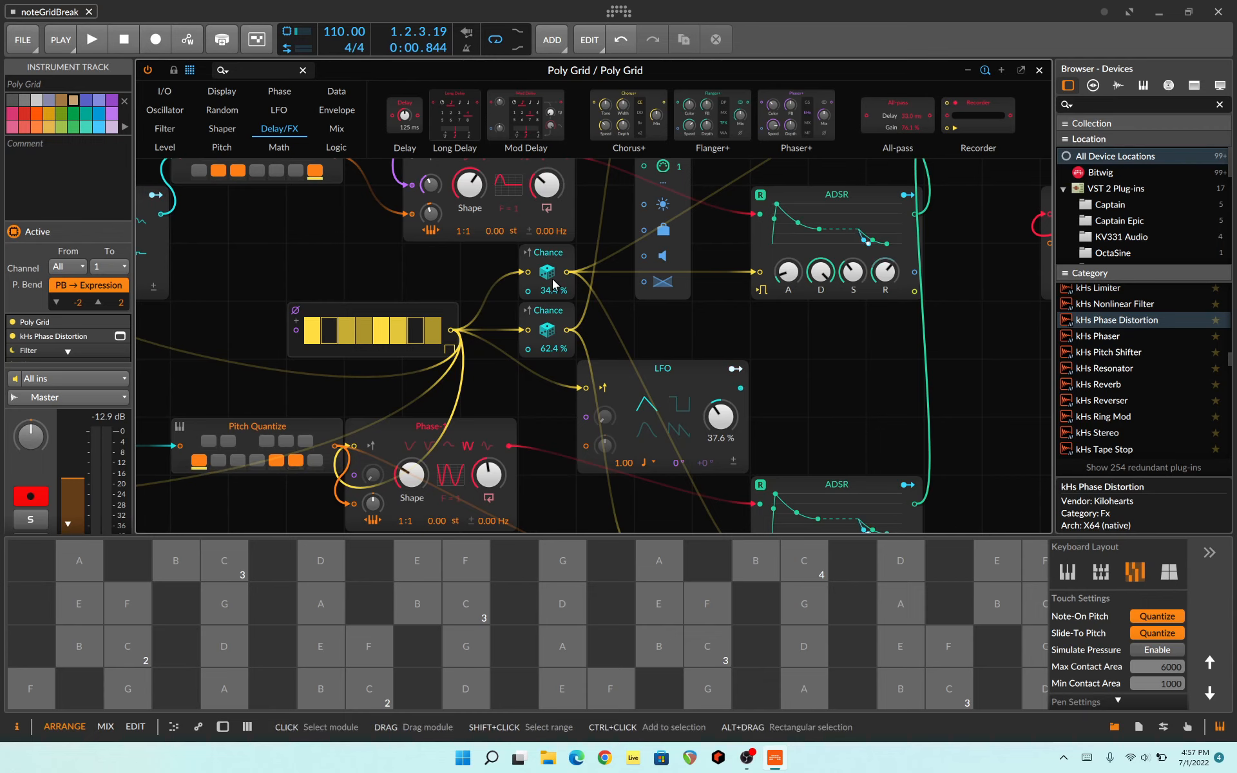
{"action": "scroll", "coordinate": [560, 281], "scroll_direction": "up", "scroll_amount": 4}
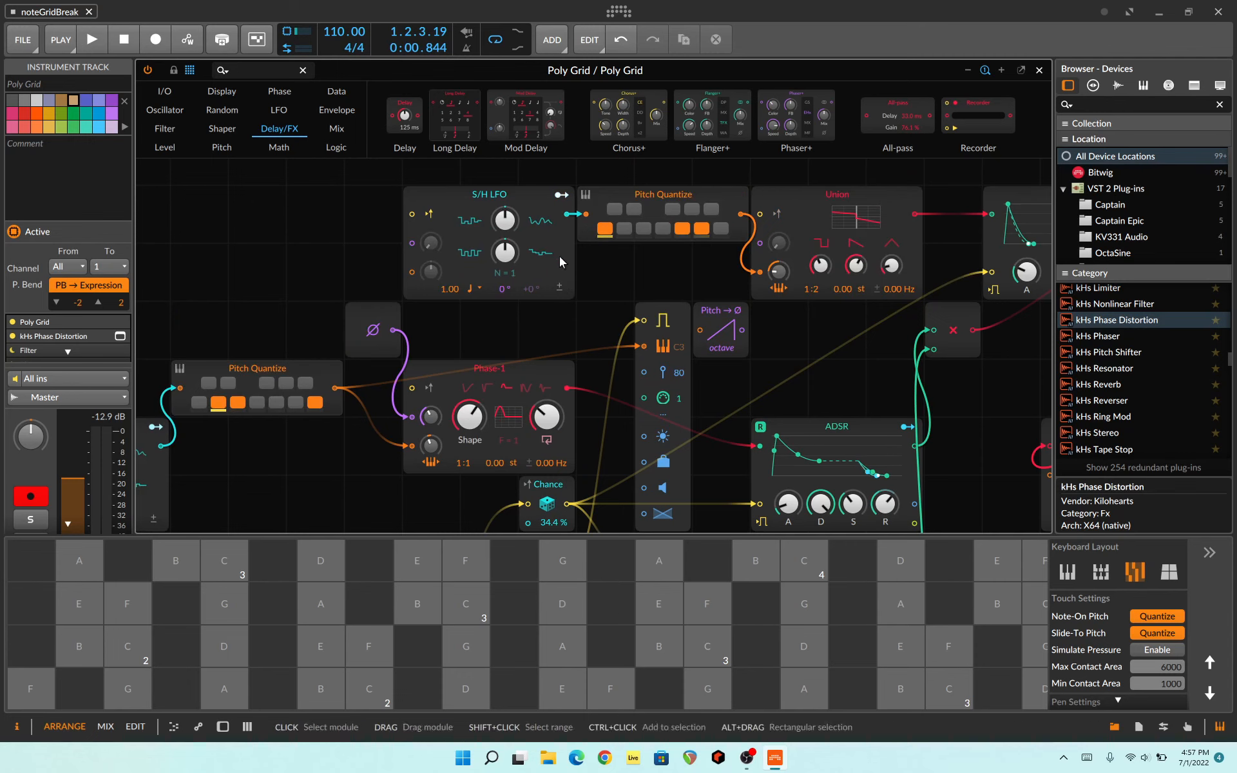
{"action": "scroll", "coordinate": [624, 311], "scroll_direction": "down", "scroll_amount": 6}
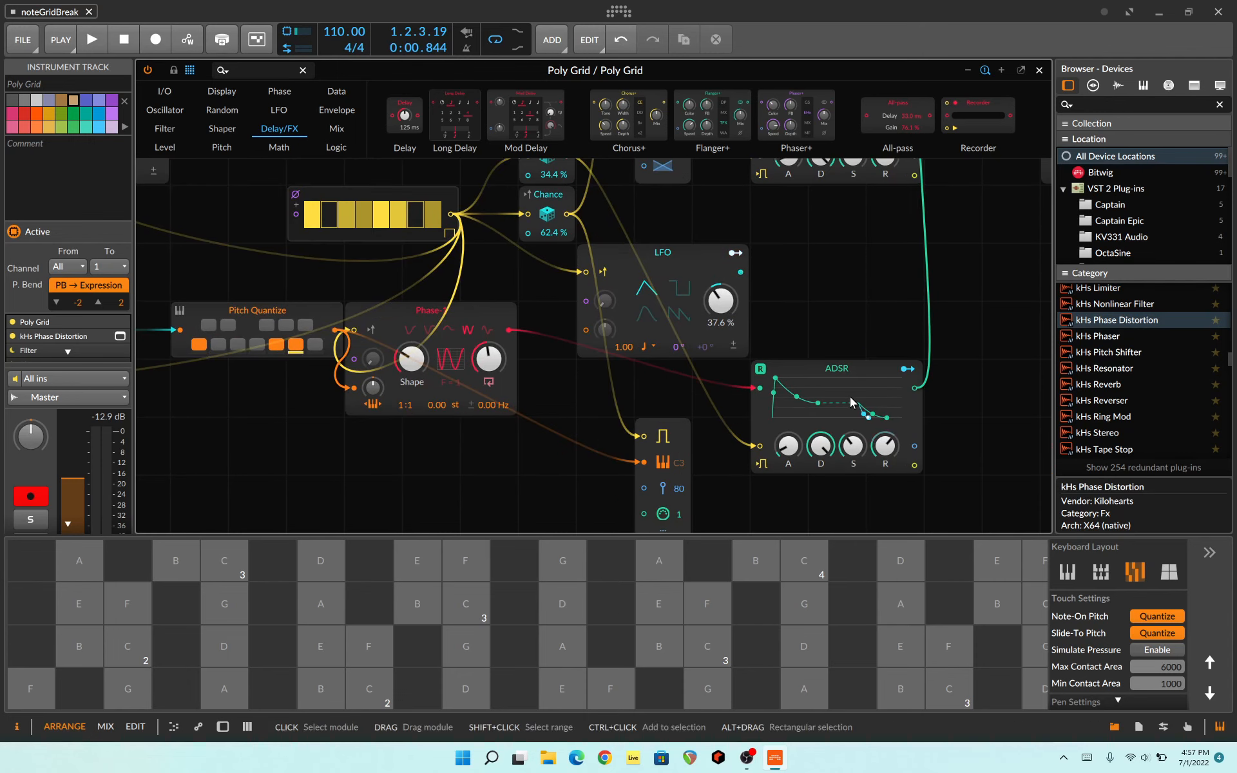
{"action": "scroll", "coordinate": [849, 399], "scroll_direction": "up", "scroll_amount": 3}
{"action": "scroll", "coordinate": [849, 399], "scroll_direction": "down", "scroll_amount": 2}
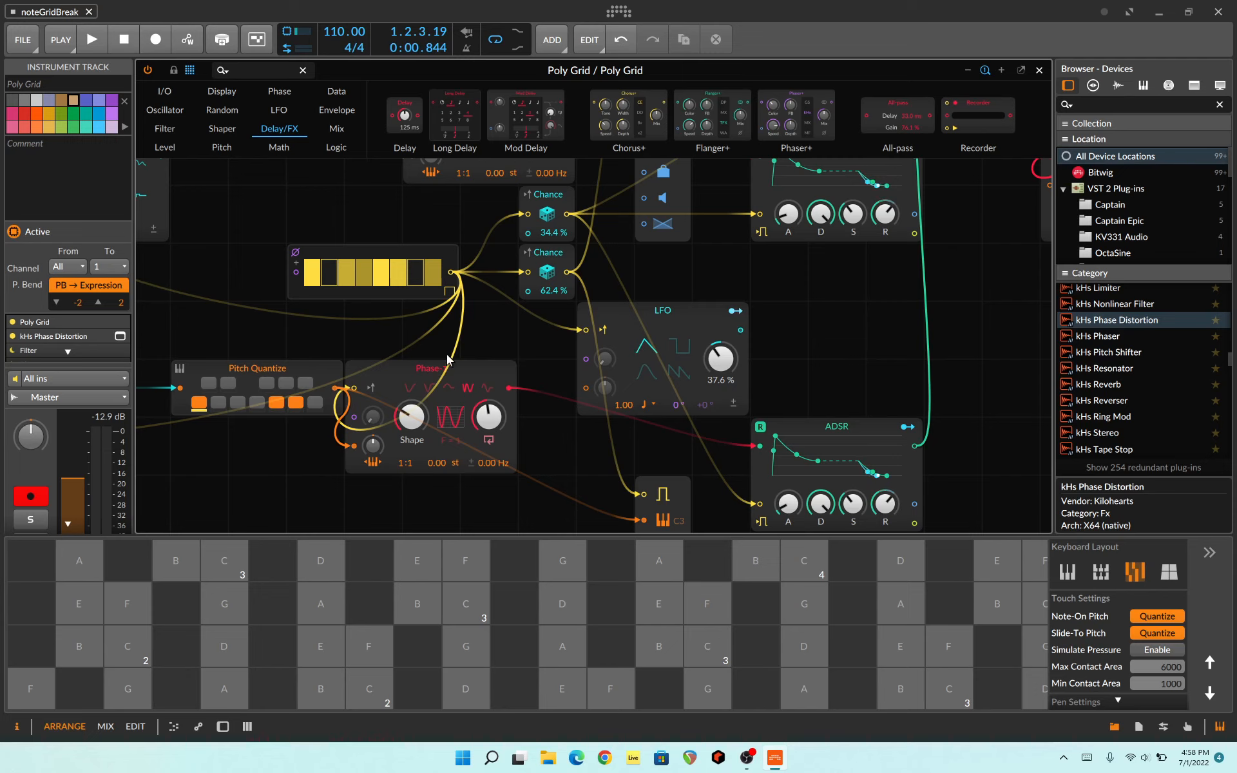
{"action": "left_click_drag", "start_coordinate": [454, 369], "coordinate": [459, 368]}
{"action": "scroll", "coordinate": [480, 344], "scroll_direction": "up", "scroll_amount": 3}
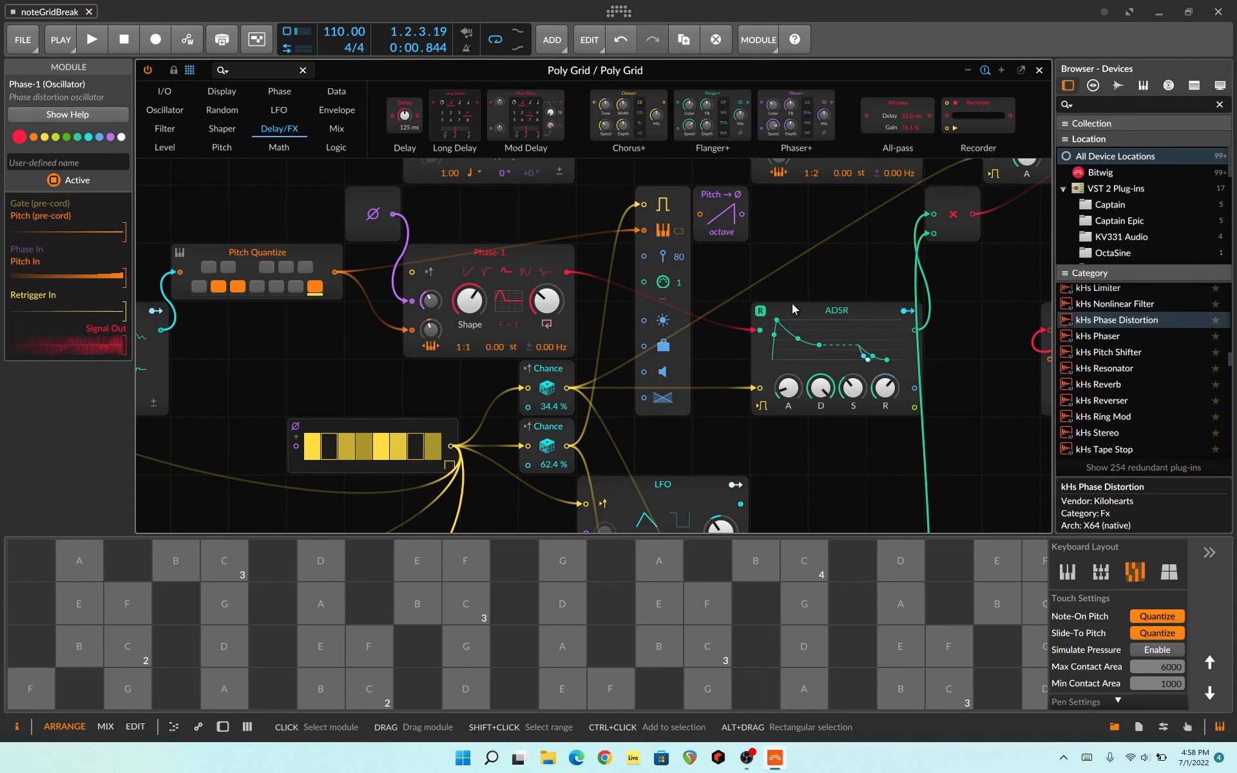
Step: Select the Pluck envelope module and trace its connections from the Chance gate and Union oscillator through Select to Comb and Phaser+
{"action": "scroll", "coordinate": [793, 304], "scroll_direction": "up", "scroll_amount": 2}
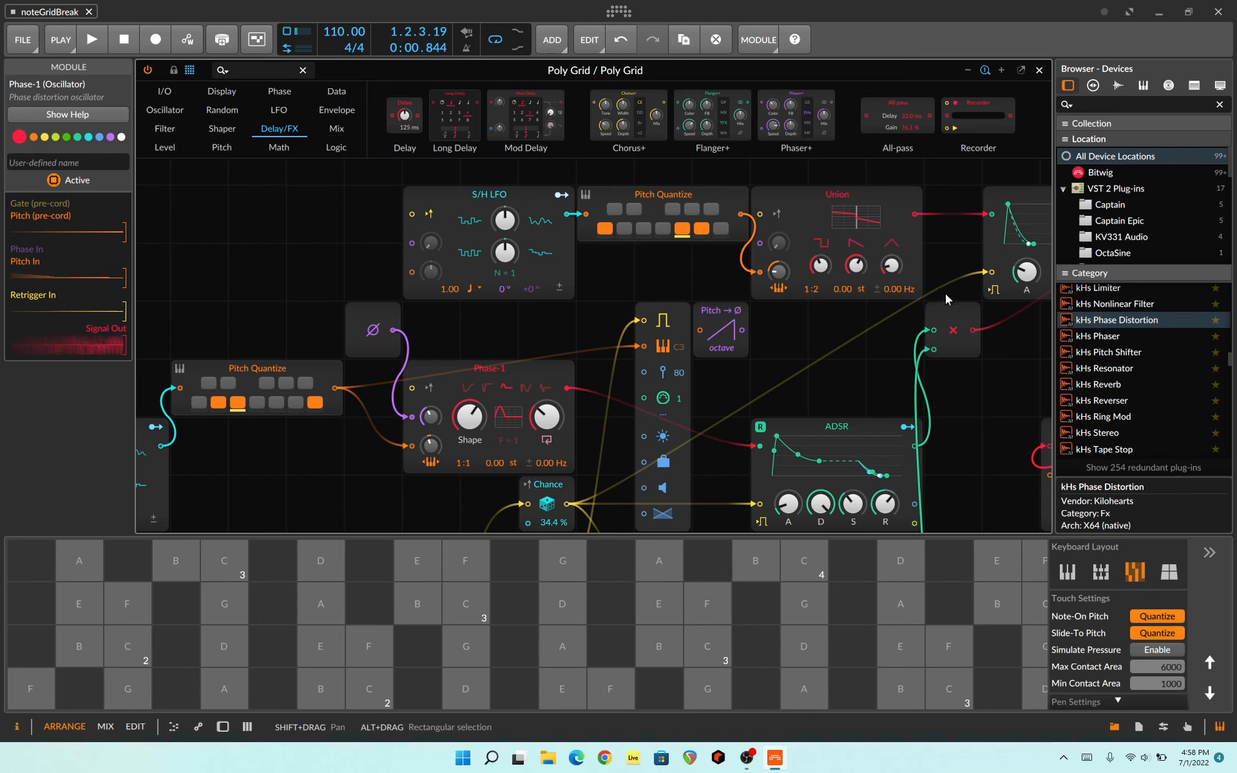
{"action": "left_click", "coordinate": [987, 243]}
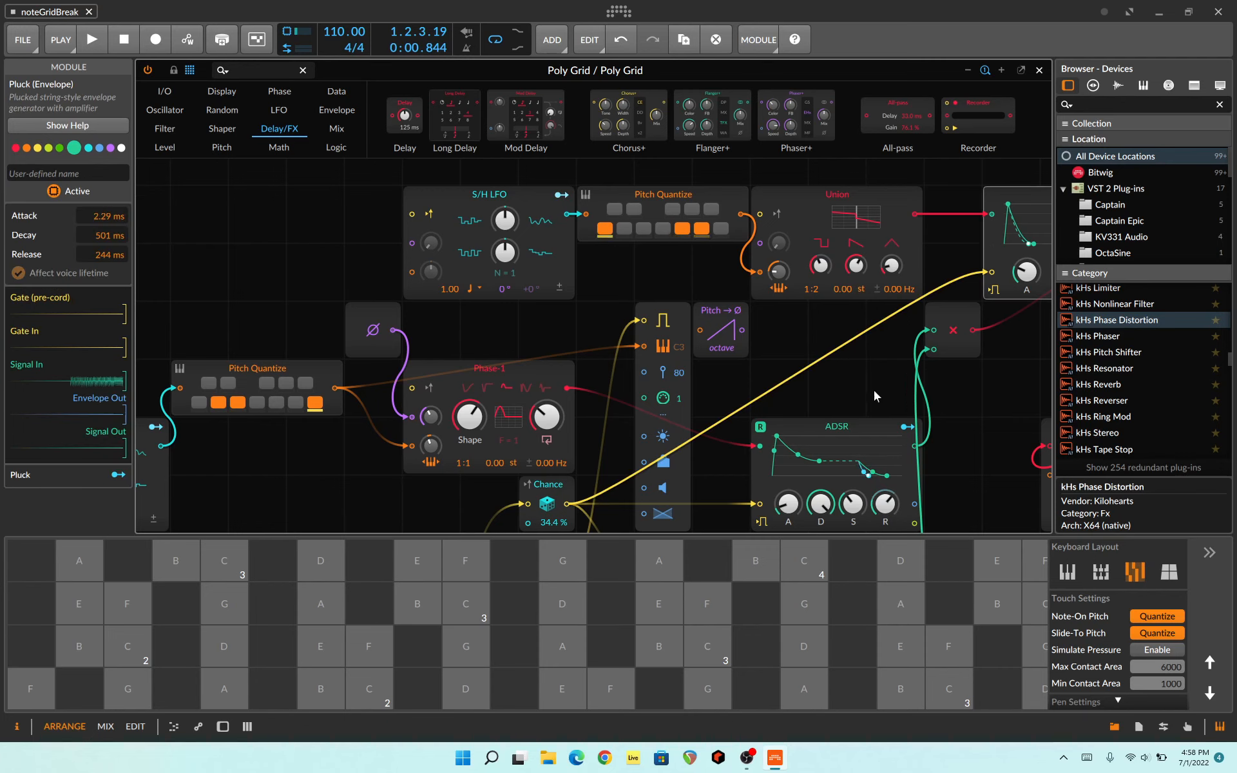
{"action": "left_click_drag", "start_coordinate": [1006, 394], "coordinate": [833, 437]}
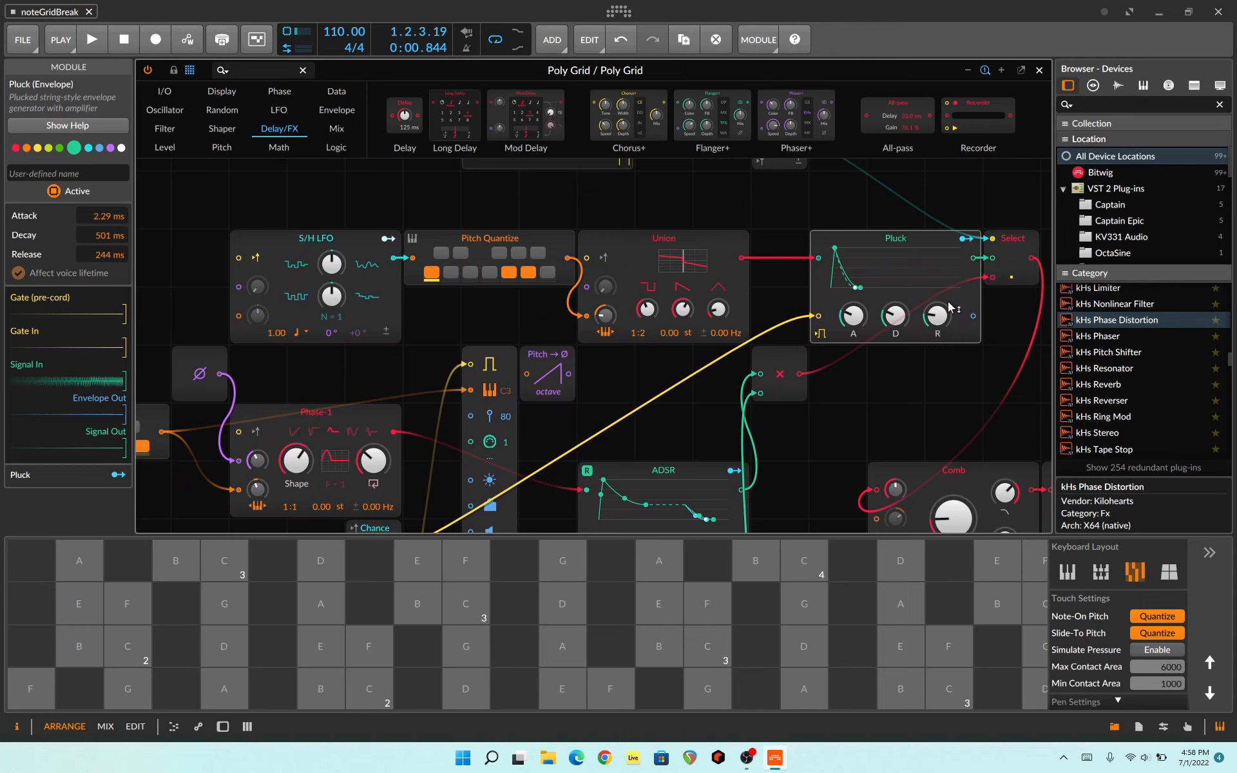
{"action": "left_click_drag", "start_coordinate": [883, 402], "coordinate": [892, 513]}
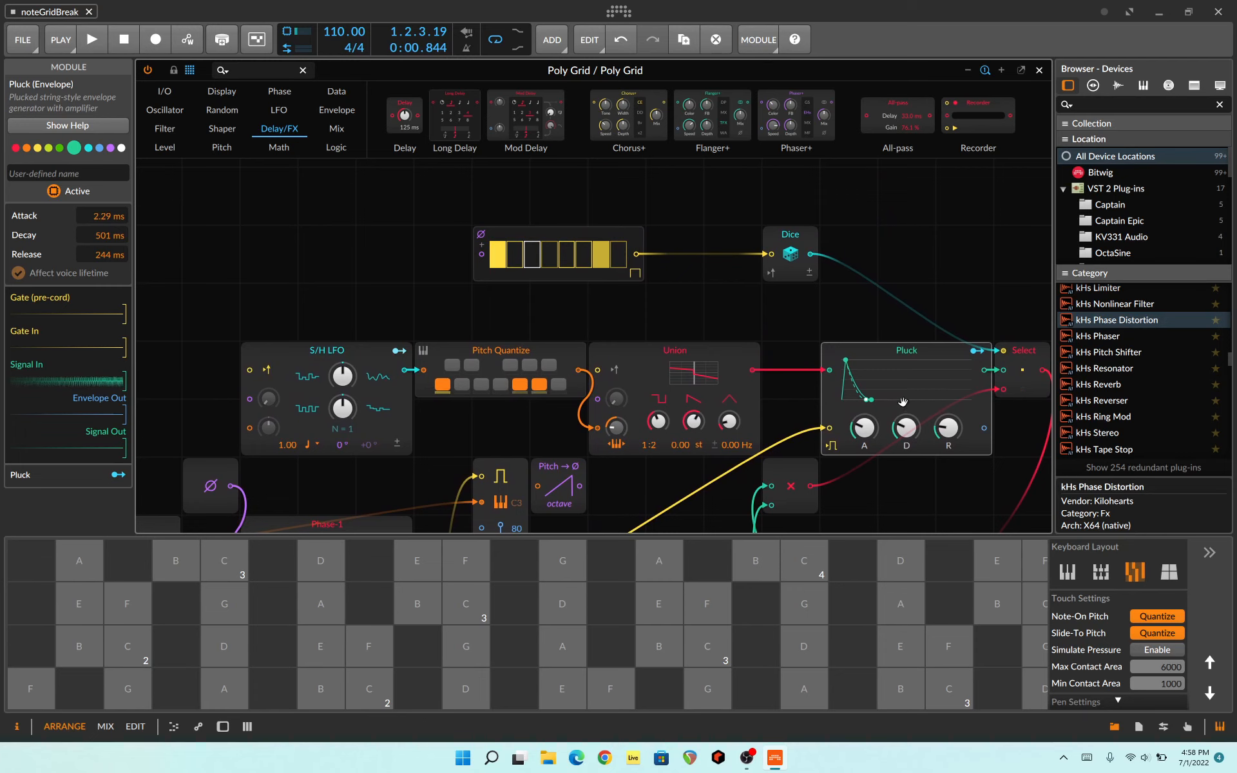
{"action": "left_click_drag", "start_coordinate": [1005, 285], "coordinate": [835, 227]}
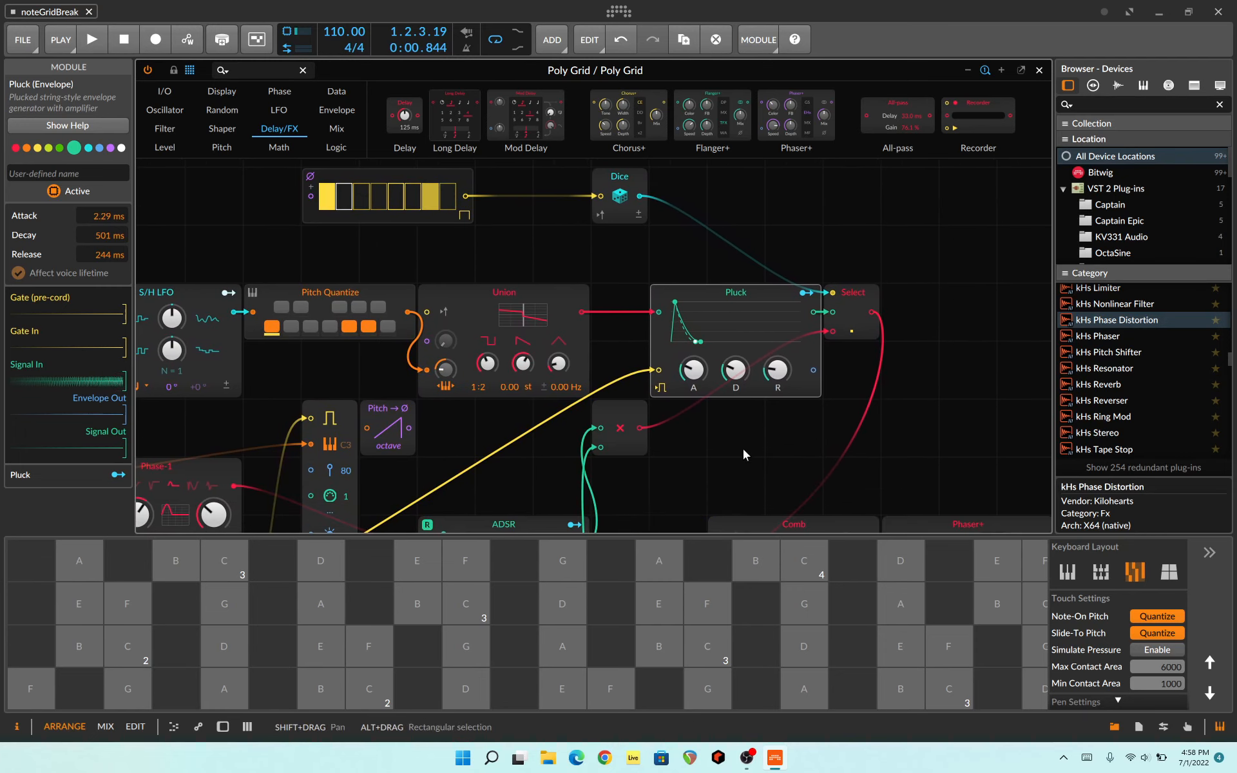
{"action": "left_click_drag", "start_coordinate": [744, 450], "coordinate": [1011, 182]}
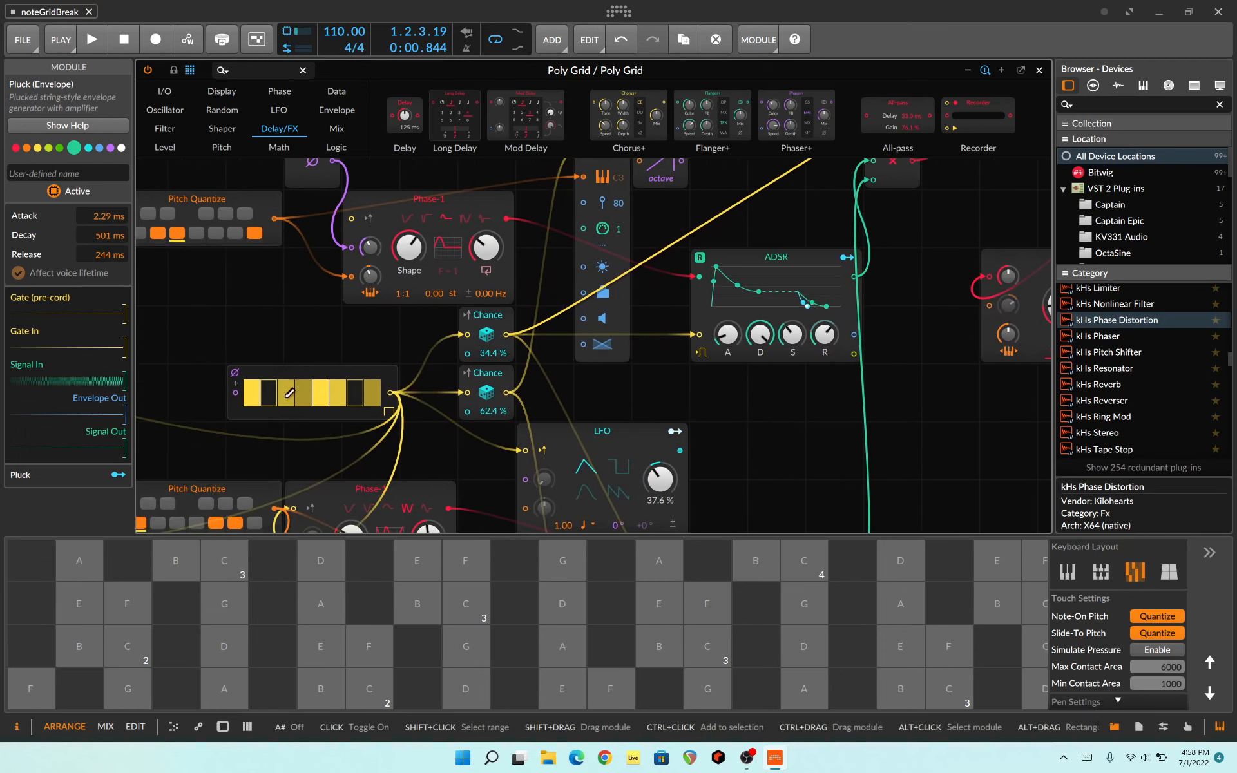
{"action": "left_click_drag", "start_coordinate": [922, 394], "coordinate": [819, 607]}
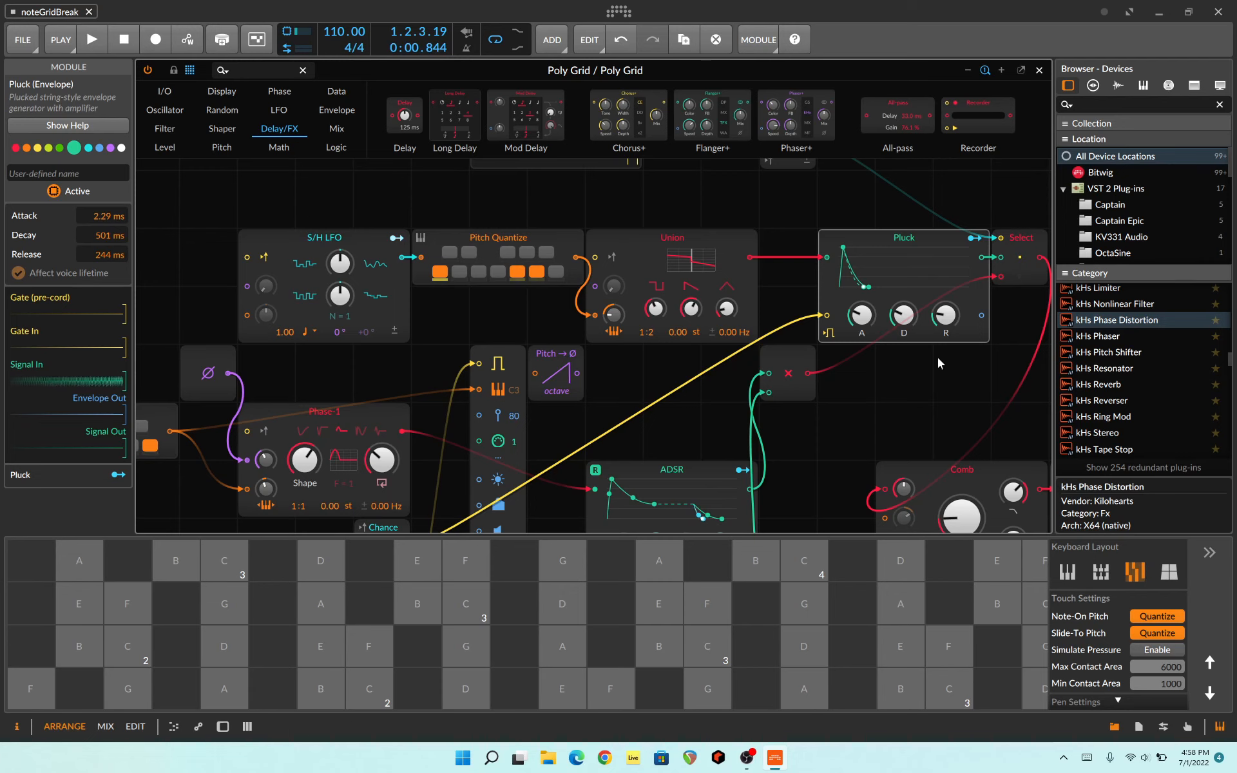
{"action": "scroll", "coordinate": [864, 430], "scroll_direction": "down", "scroll_amount": 6}
{"action": "scroll", "coordinate": [806, 399], "scroll_direction": "right", "scroll_amount": 6}
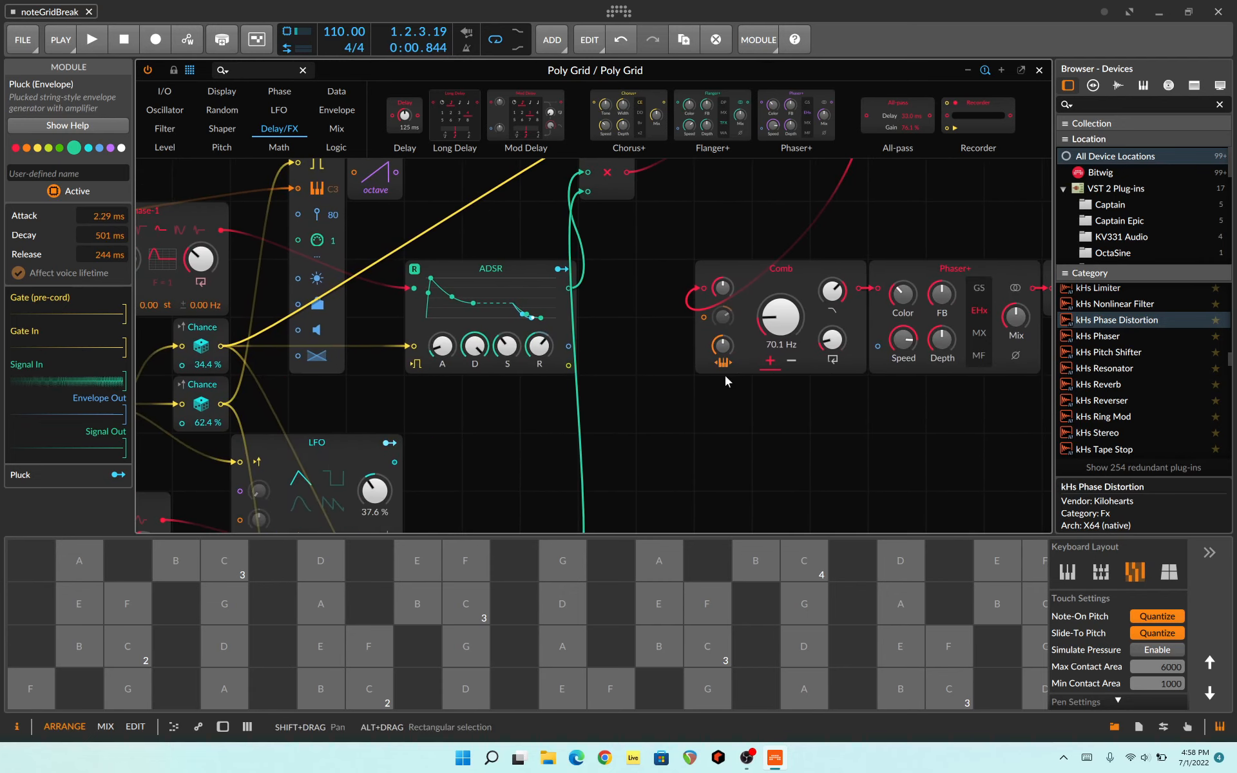
{"action": "scroll", "coordinate": [868, 439], "scroll_direction": "right", "scroll_amount": 6}
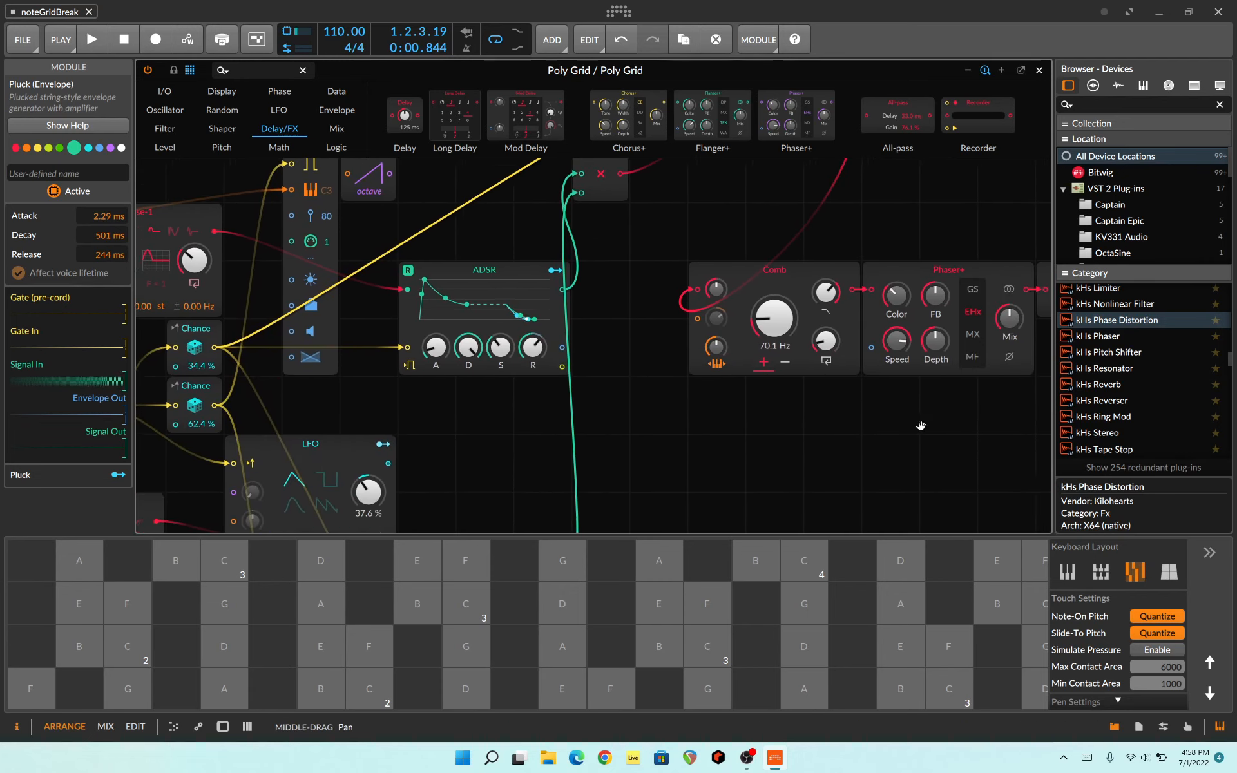
{"action": "scroll", "coordinate": [613, 442], "scroll_direction": "left", "scroll_amount": 10}
{"action": "scroll", "coordinate": [779, 485], "scroll_direction": "down", "scroll_amount": 4}
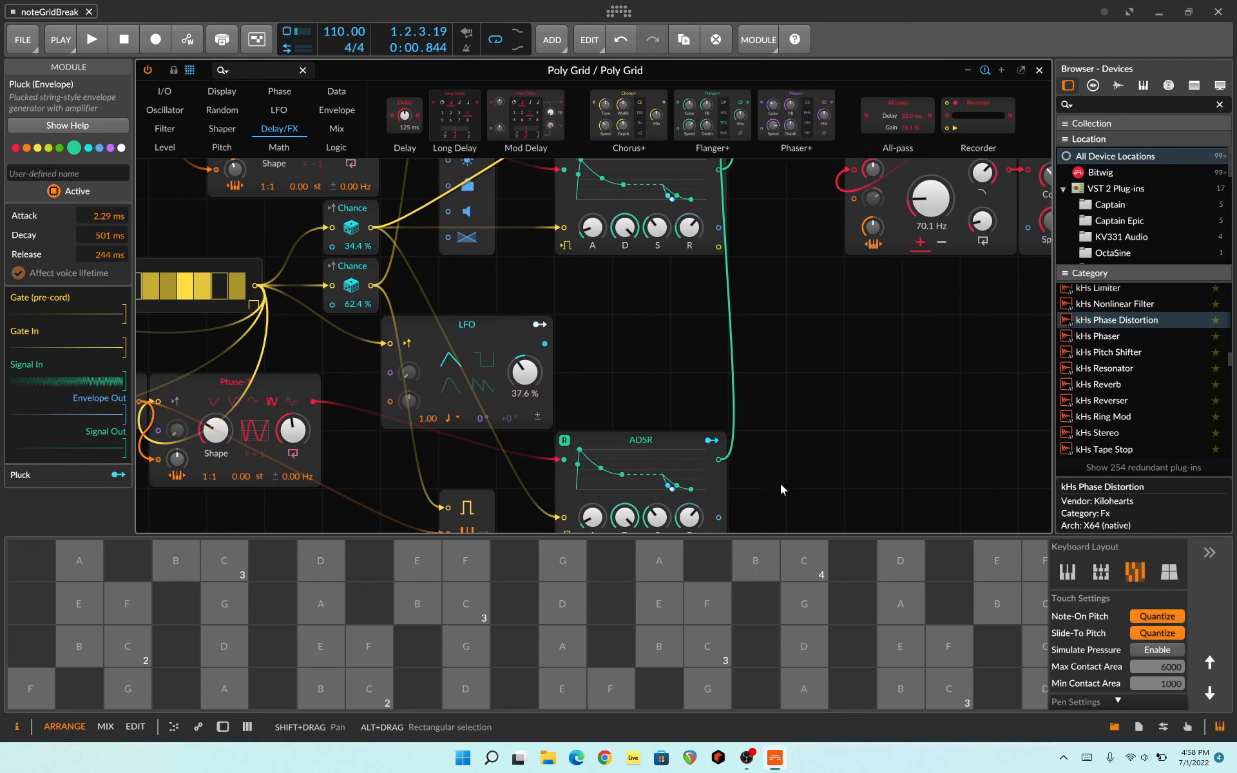
Step: Close the grid editor, show the Poly Grid track's device chain and examine its effects from kHs Phase Distortion to Convolution
{"action": "left_click", "coordinate": [1037, 71]}
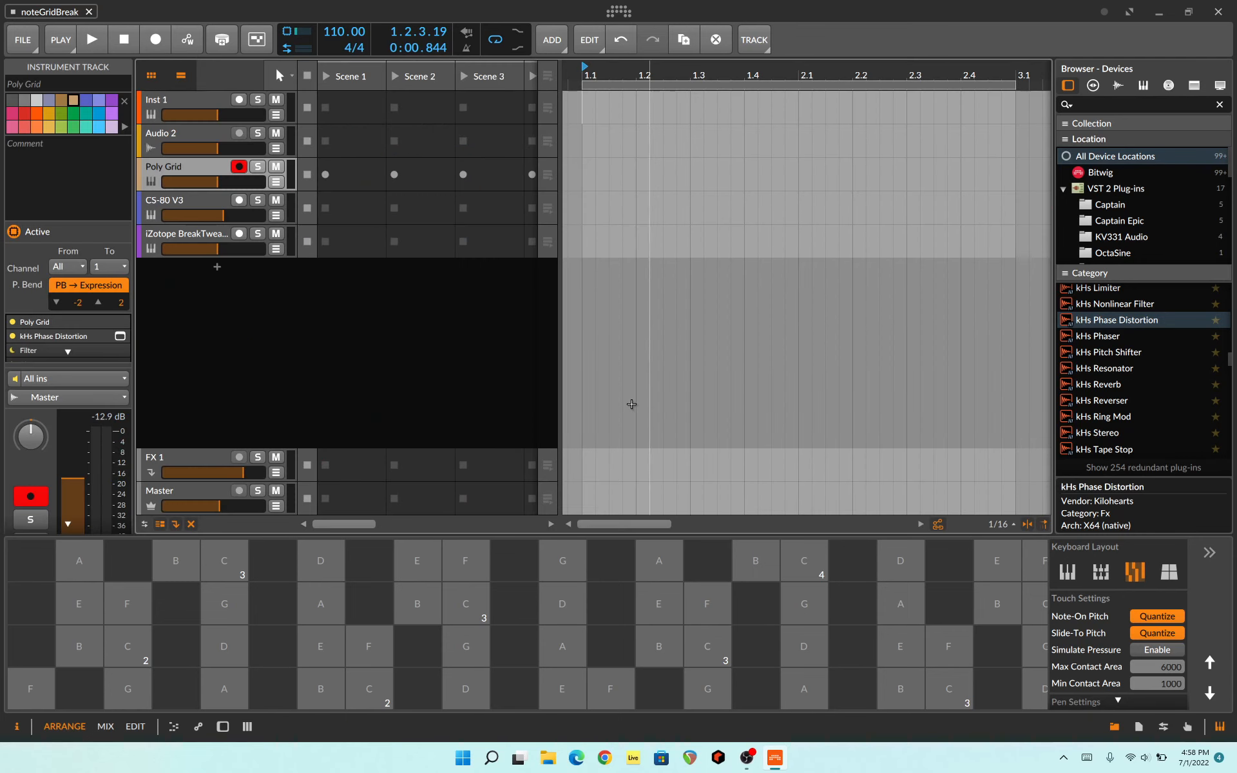
{"action": "left_click", "coordinate": [223, 727]}
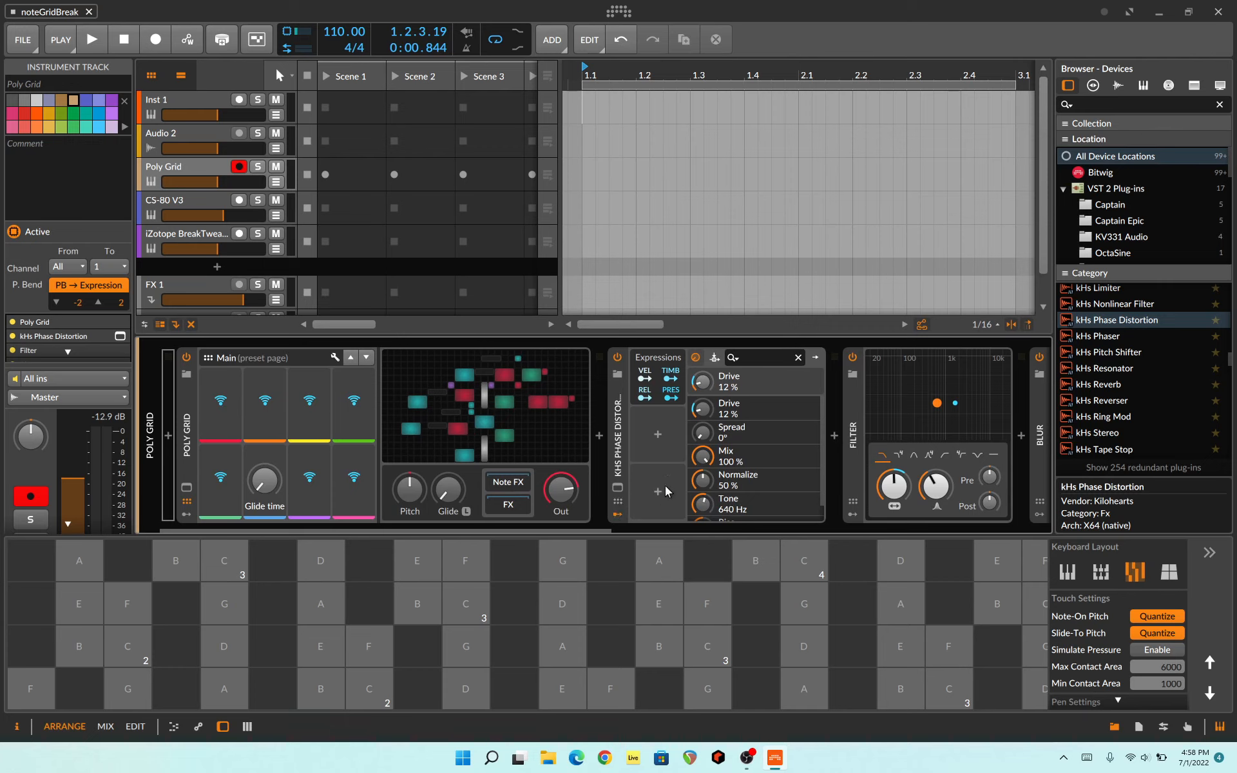
{"action": "left_click_drag", "start_coordinate": [601, 531], "coordinate": [647, 520]}
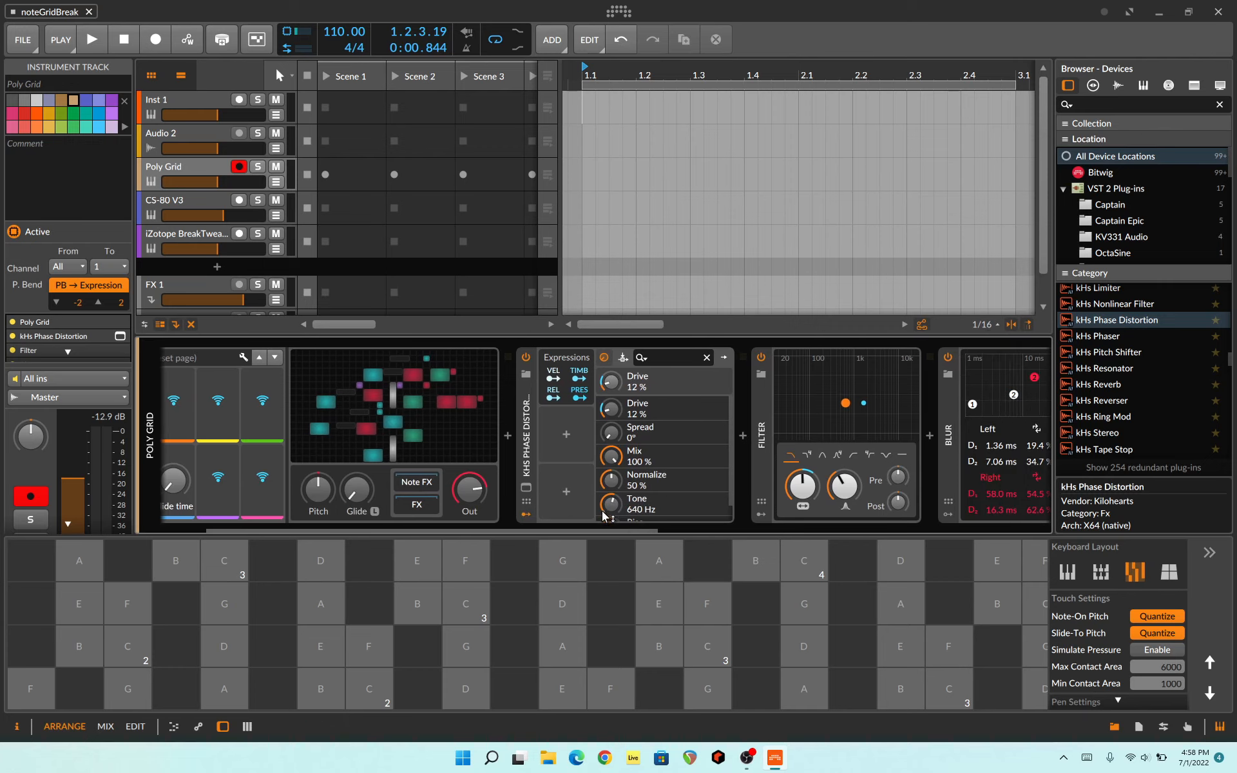
{"action": "scroll", "coordinate": [649, 456], "scroll_direction": "right", "scroll_amount": 6}
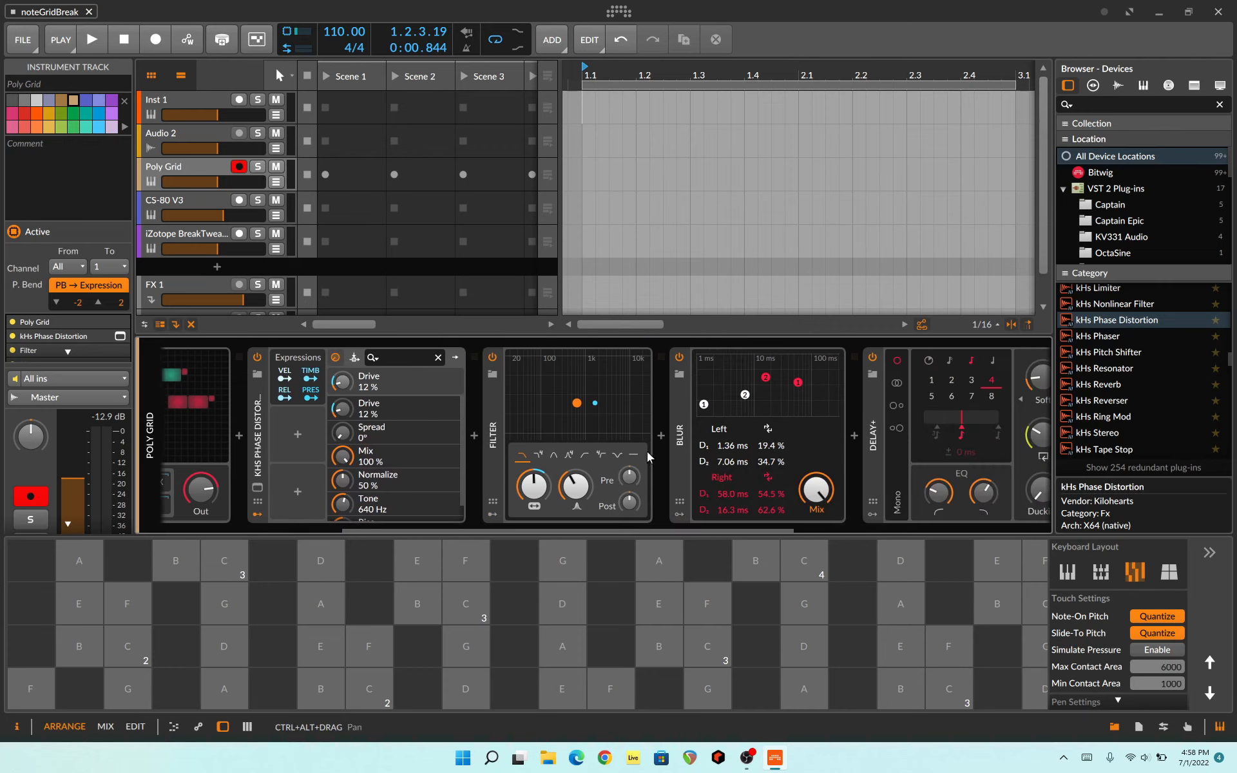
{"action": "left_click_drag", "start_coordinate": [684, 529], "coordinate": [767, 530]}
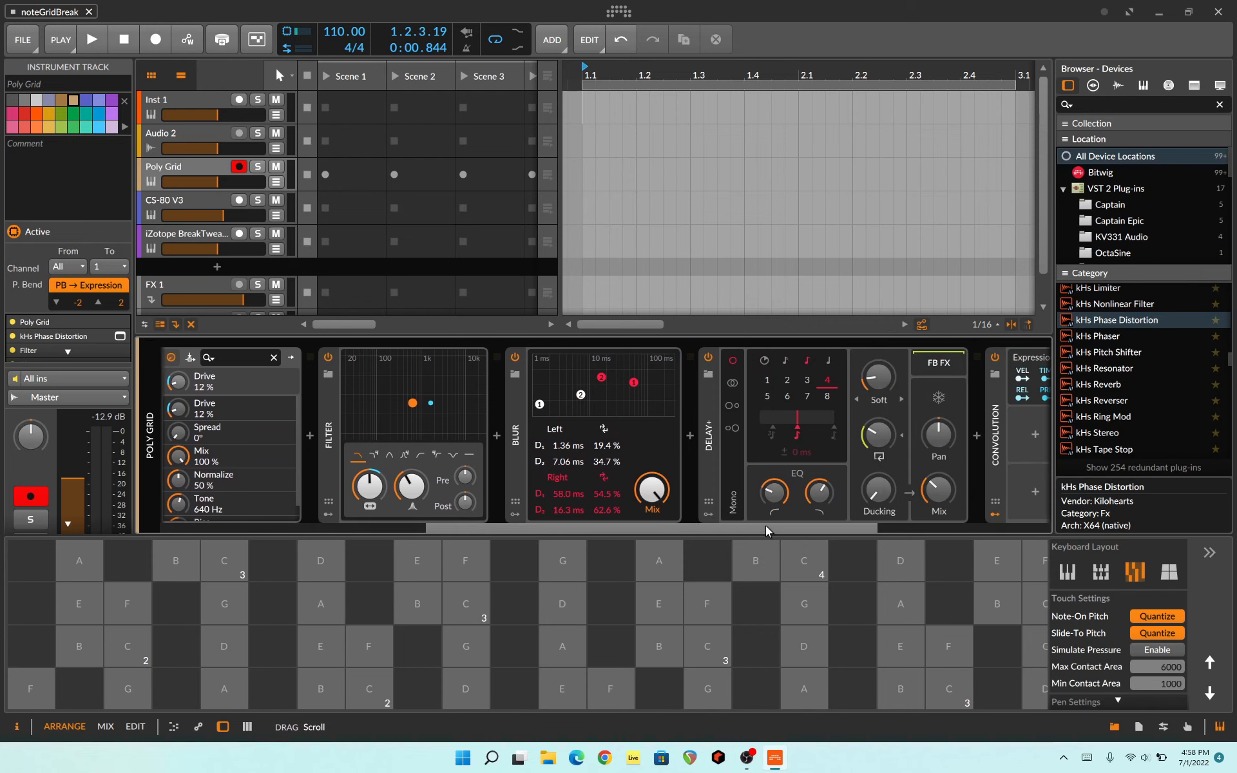
{"action": "scroll", "coordinate": [529, 456], "scroll_direction": "right", "scroll_amount": 3}
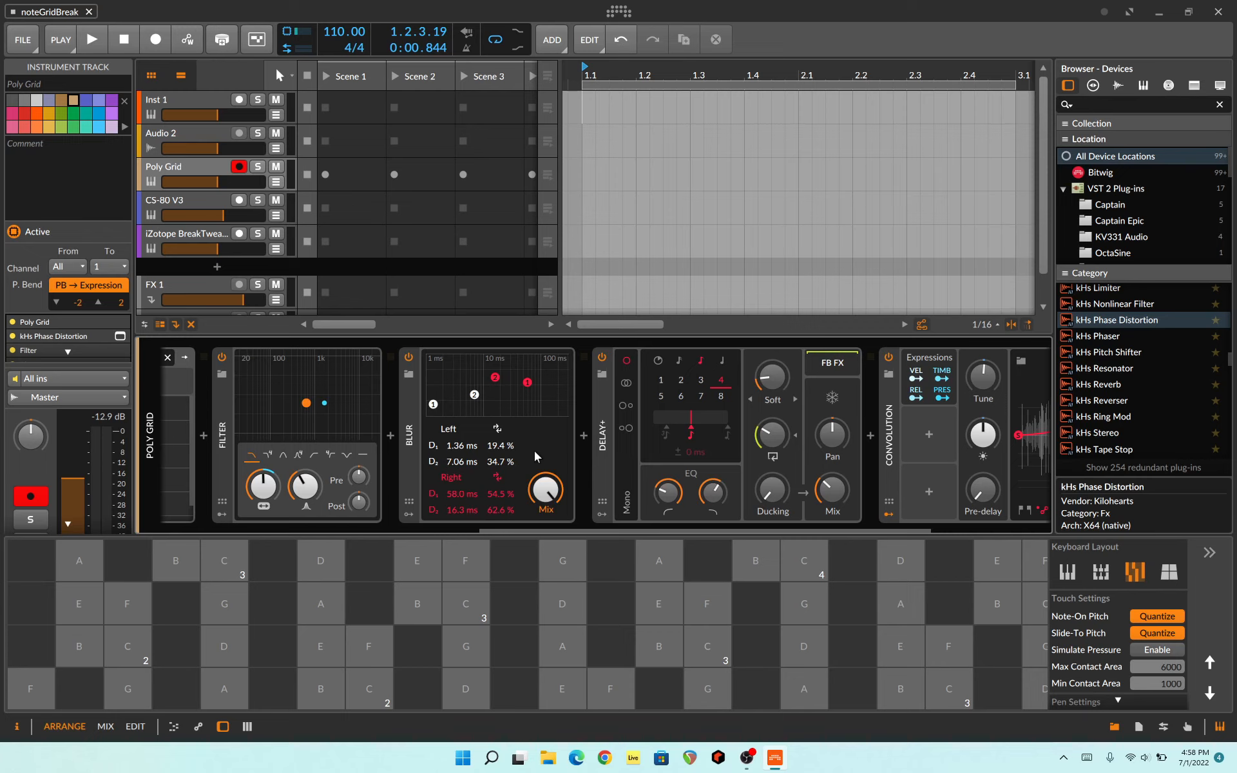
{"action": "scroll", "coordinate": [587, 520], "scroll_direction": "right", "scroll_amount": 3}
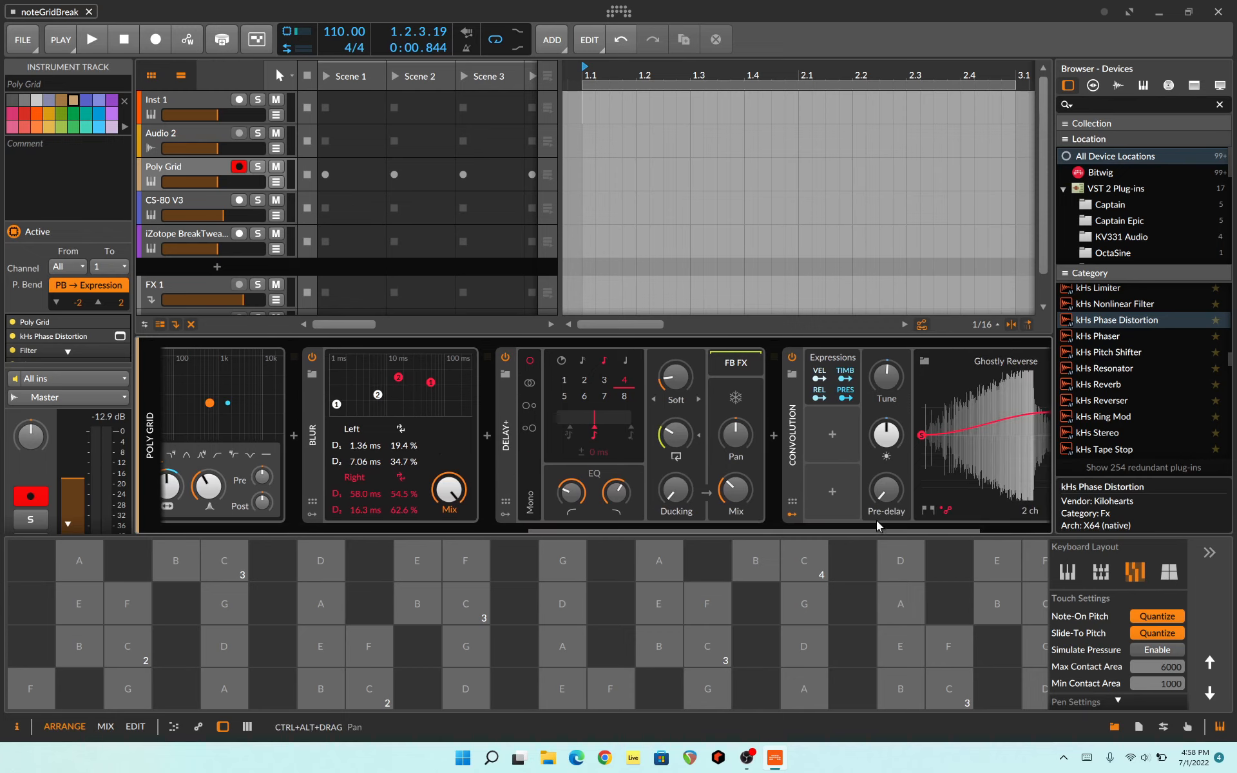
{"action": "left_click_drag", "start_coordinate": [862, 531], "coordinate": [485, 535]}
Step: Reopen the Poly Grid patch, select the upper Note Out module and trace the S/H LFO and Pitch Quantize paths into both Note Outs
{"action": "left_click", "coordinate": [506, 442]}
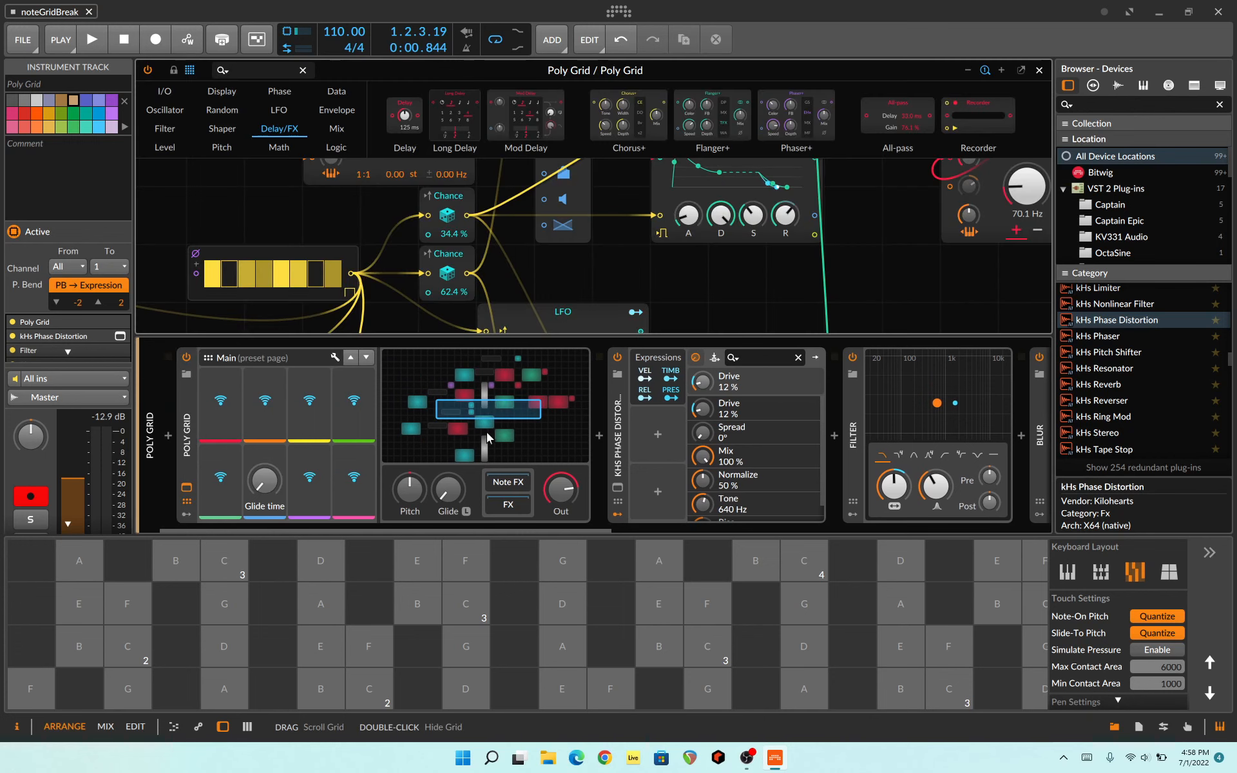
{"action": "left_click_drag", "start_coordinate": [492, 257], "coordinate": [551, 434]}
{"action": "left_click", "coordinate": [640, 214]}
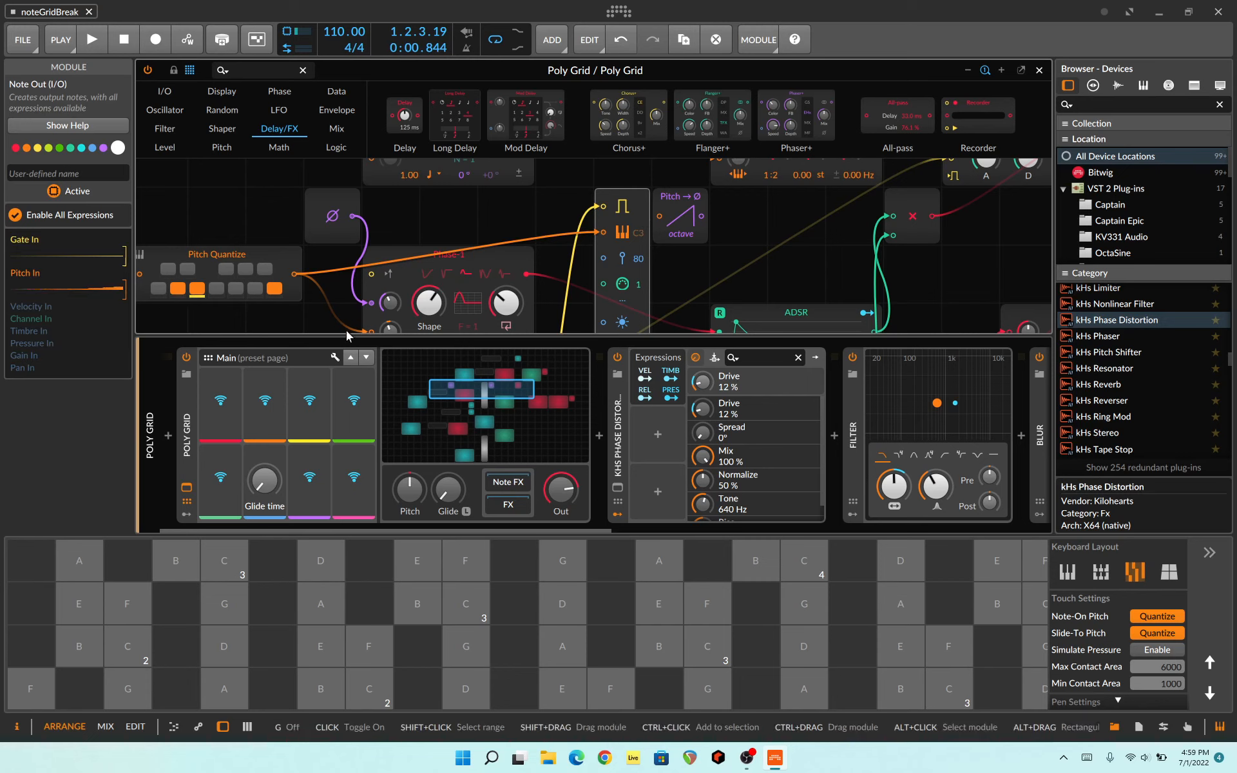
{"action": "left_click_drag", "start_coordinate": [332, 310], "coordinate": [572, 204]}
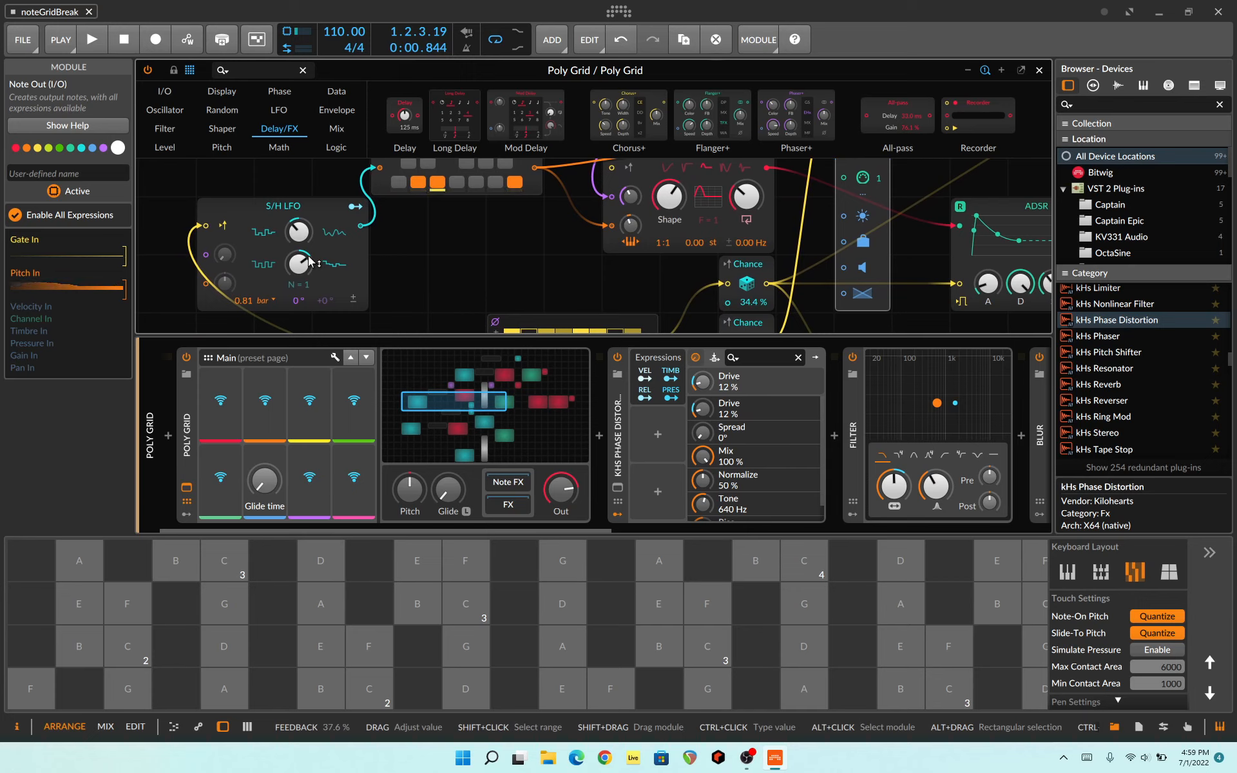
{"action": "left_click_drag", "start_coordinate": [423, 262], "coordinate": [481, 312]}
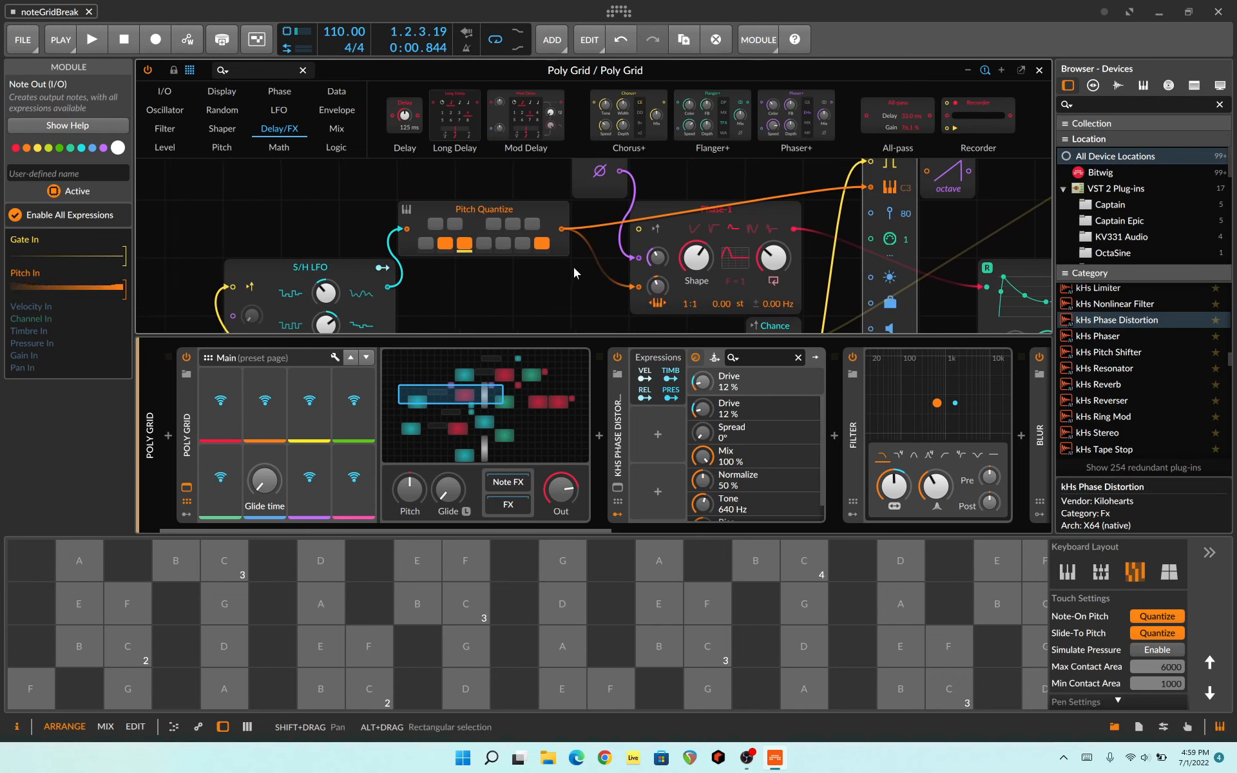
{"action": "left_click_drag", "start_coordinate": [594, 310], "coordinate": [486, 275]}
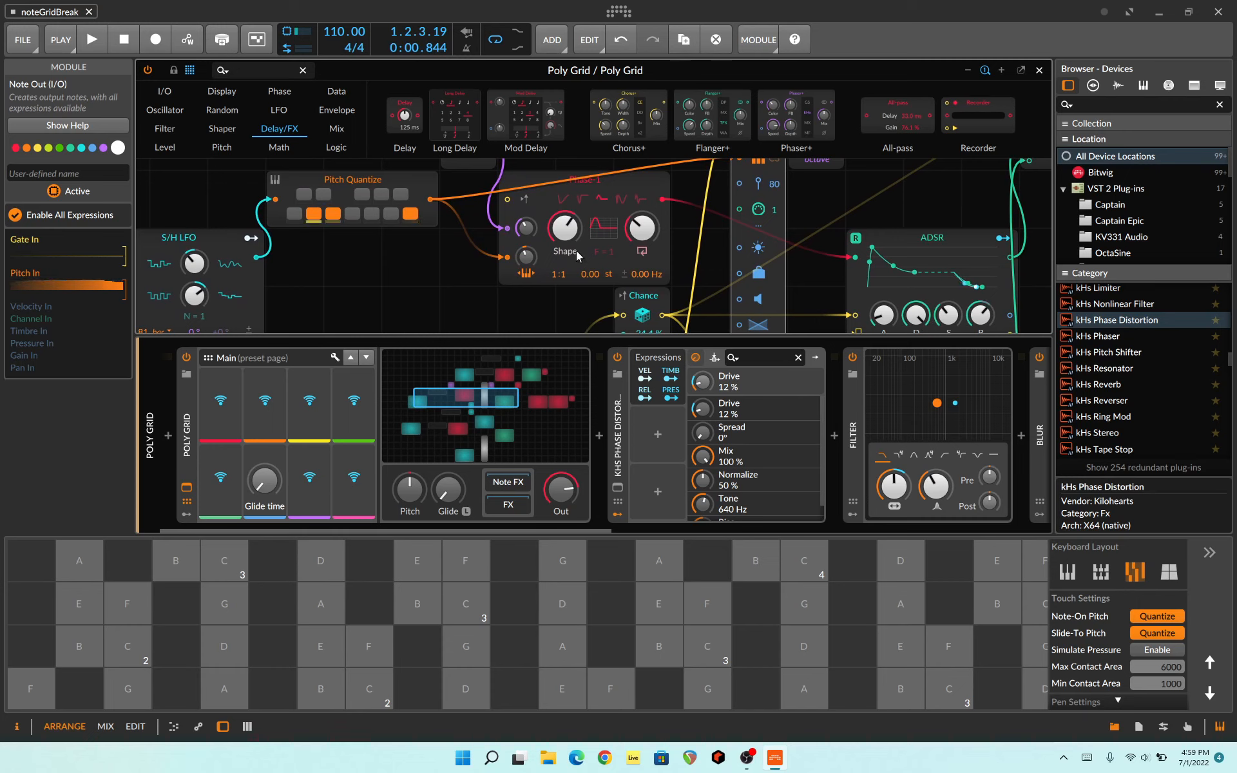
{"action": "left_click_drag", "start_coordinate": [721, 245], "coordinate": [681, 326]}
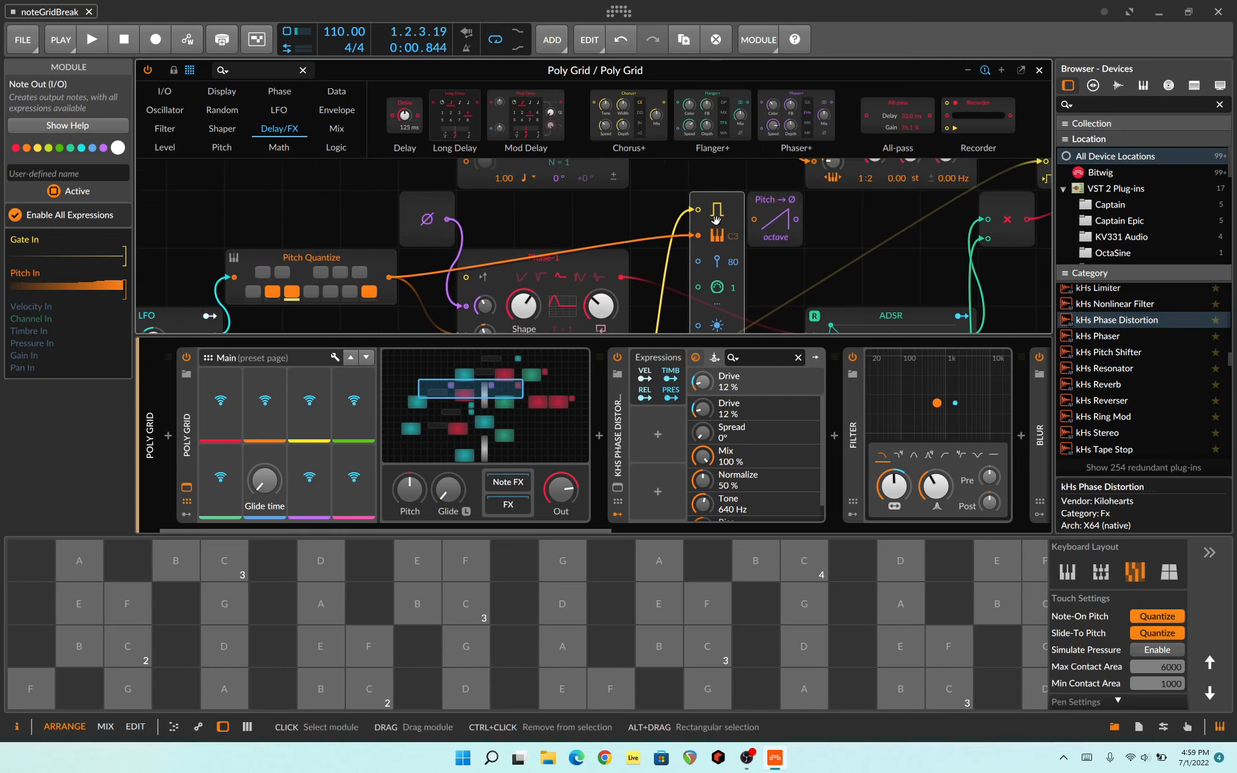
{"action": "left_click_drag", "start_coordinate": [405, 307], "coordinate": [504, 55]}
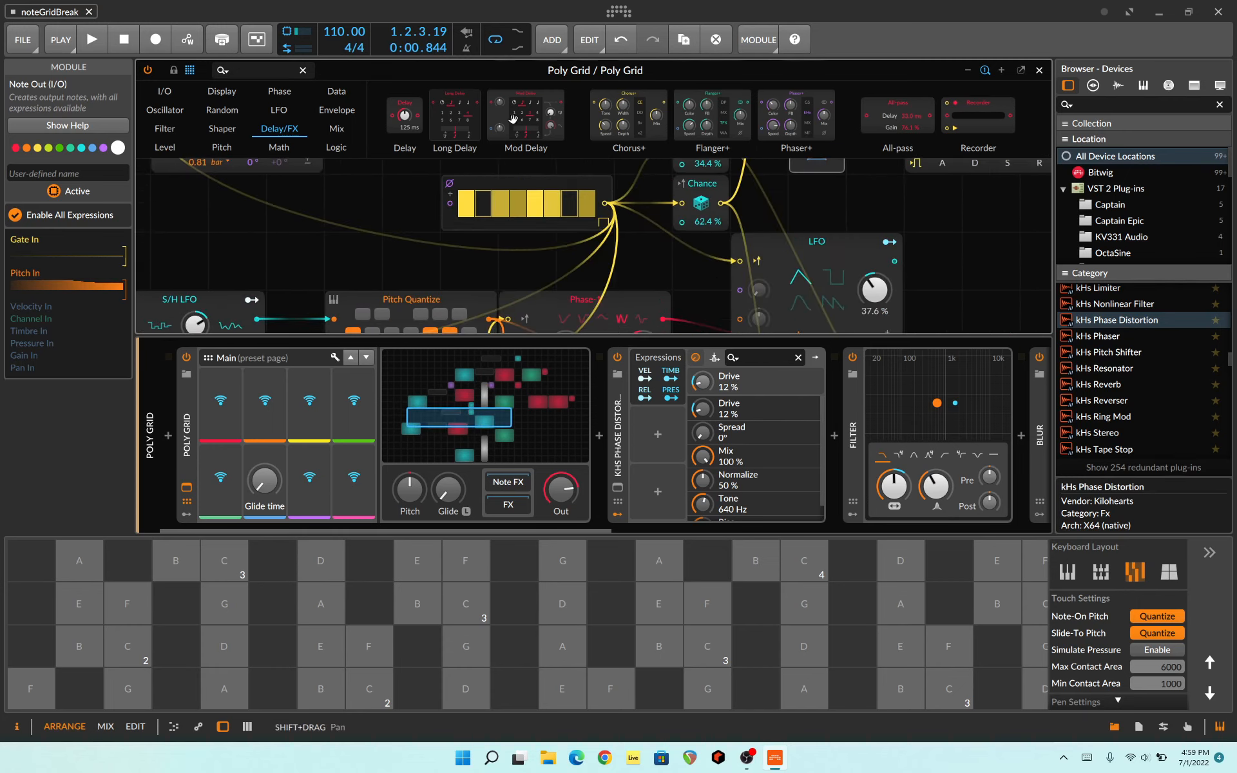
{"action": "left_click_drag", "start_coordinate": [446, 259], "coordinate": [456, 180]}
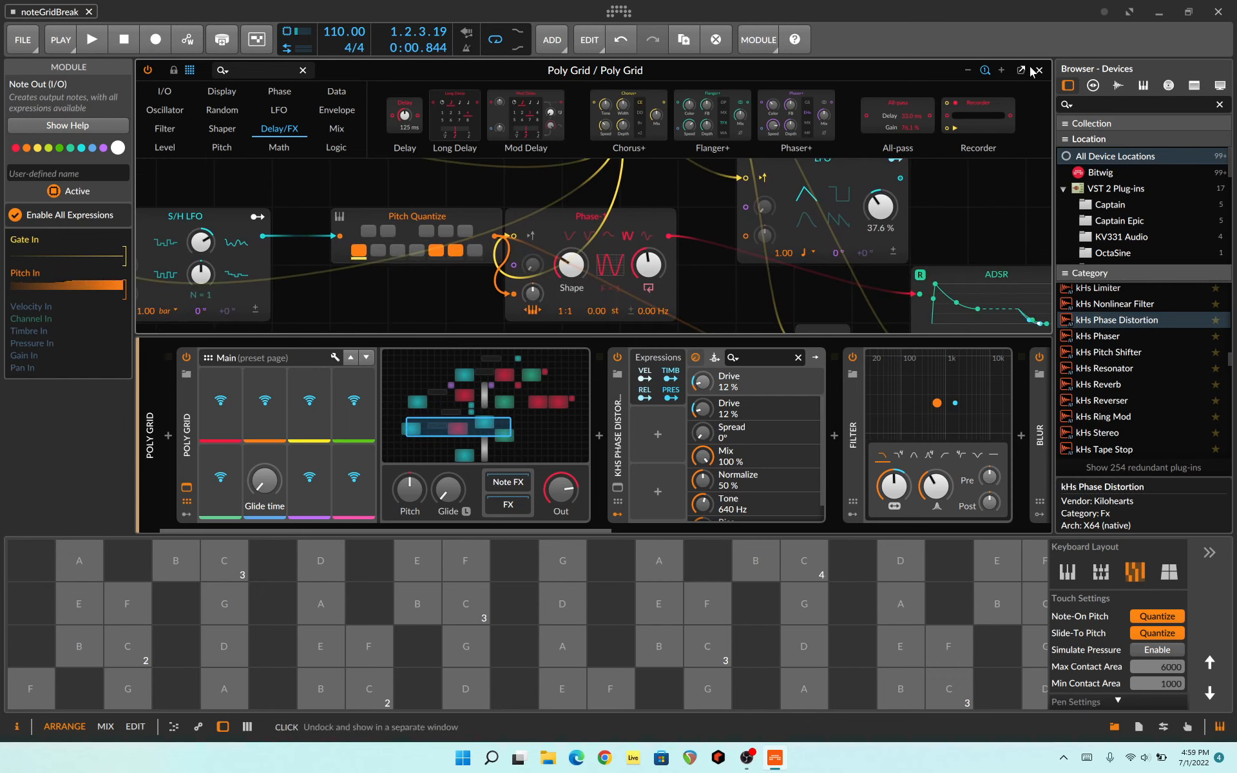
{"action": "left_click_drag", "start_coordinate": [693, 299], "coordinate": [593, 213]}
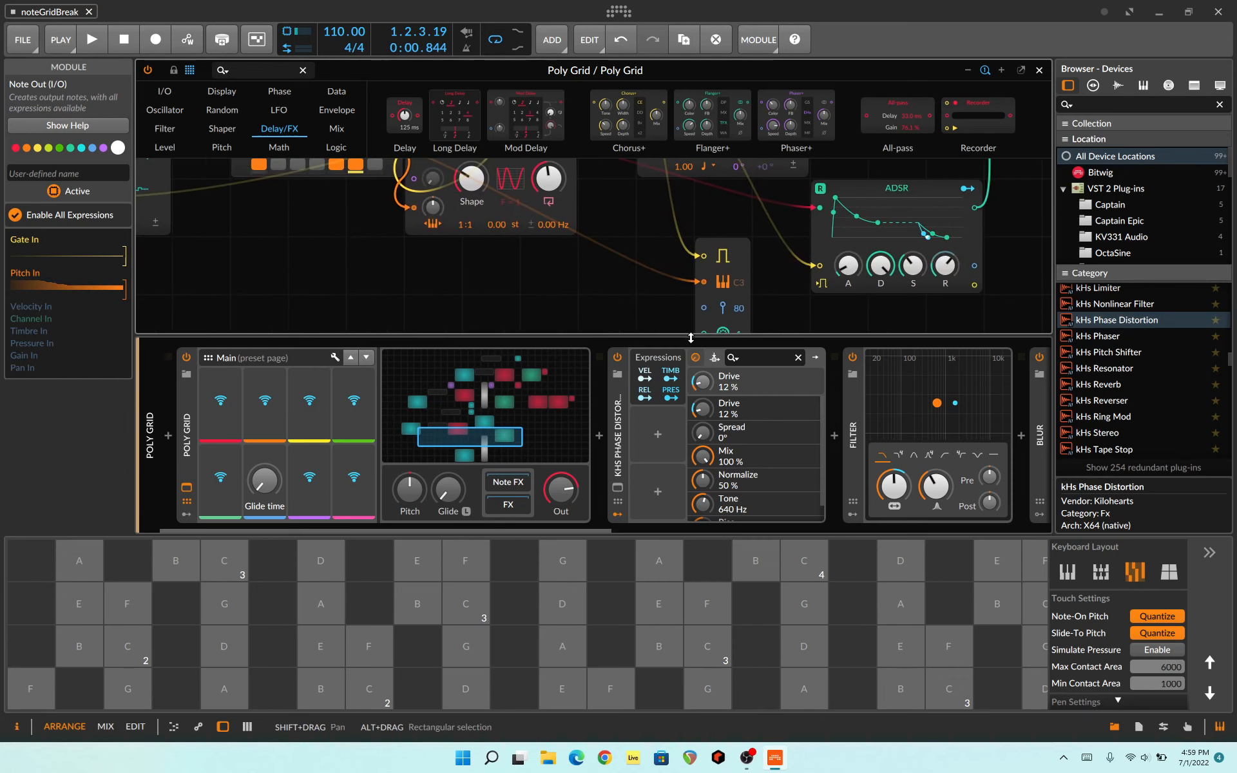
Step: Trace the gate, pitch and S/H LFO timbre connections into the lower Note Out, and close the grid editor
{"action": "left_click_drag", "start_coordinate": [596, 289], "coordinate": [531, 240]}
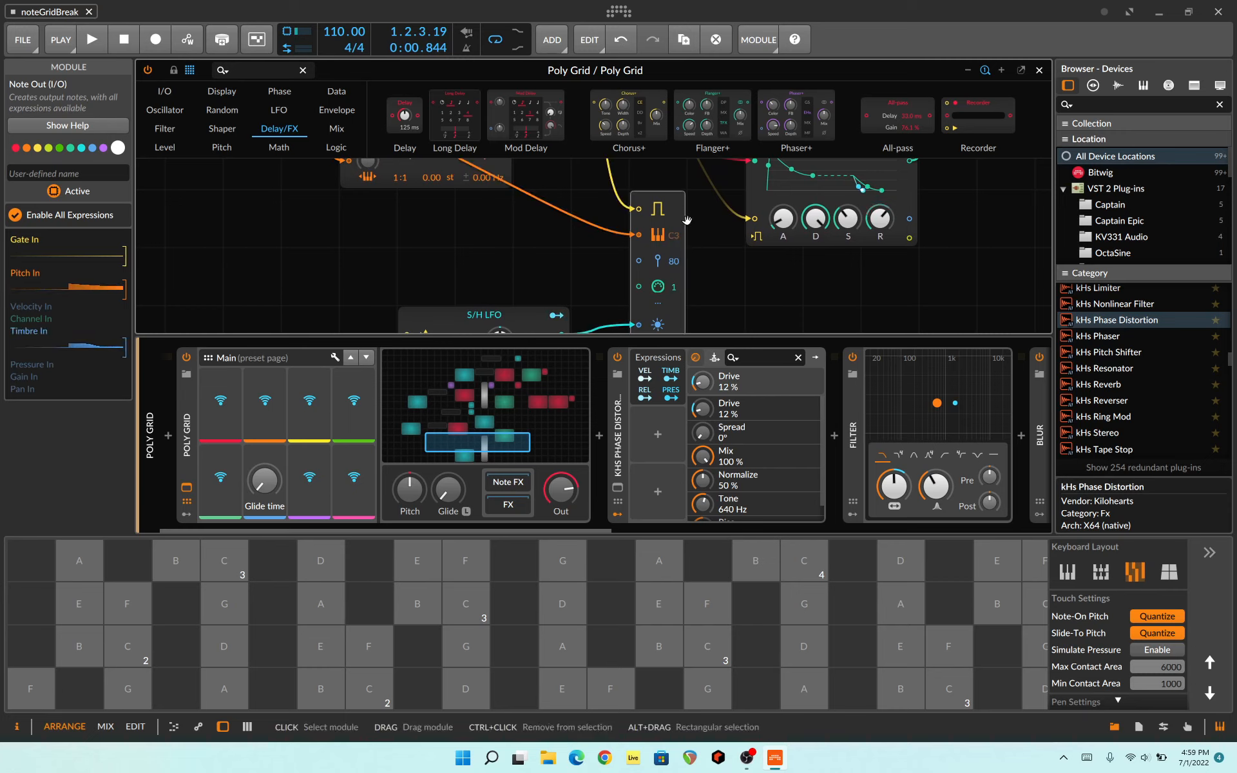
{"action": "left_click_drag", "start_coordinate": [706, 216], "coordinate": [987, 304]}
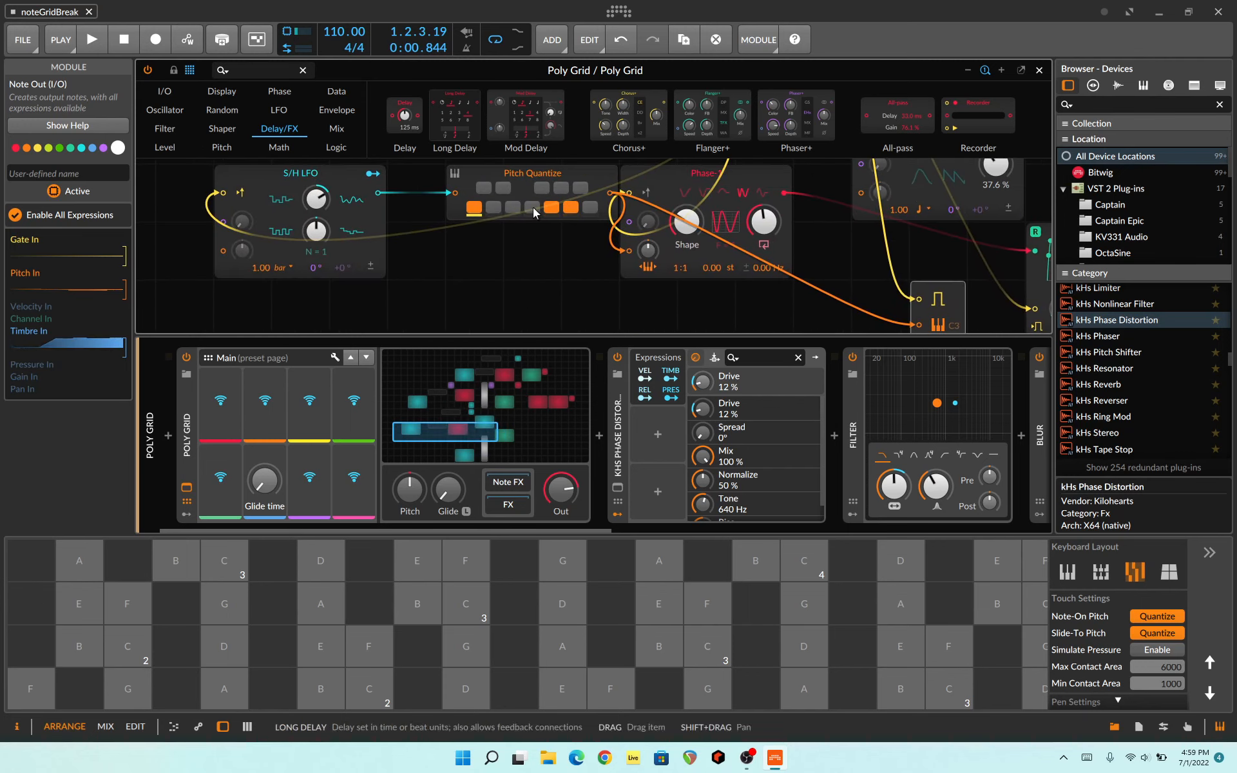
{"action": "left_click_drag", "start_coordinate": [532, 208], "coordinate": [276, 159]}
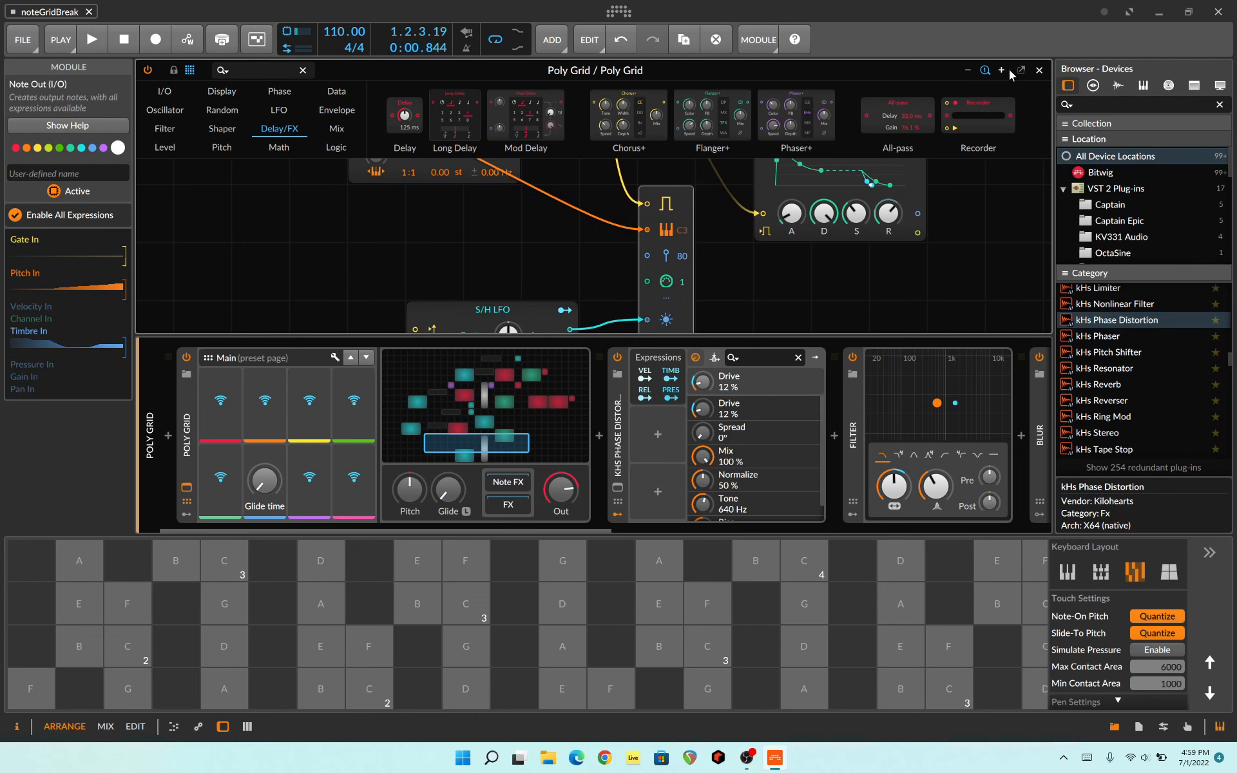
{"action": "left_click", "coordinate": [1040, 69]}
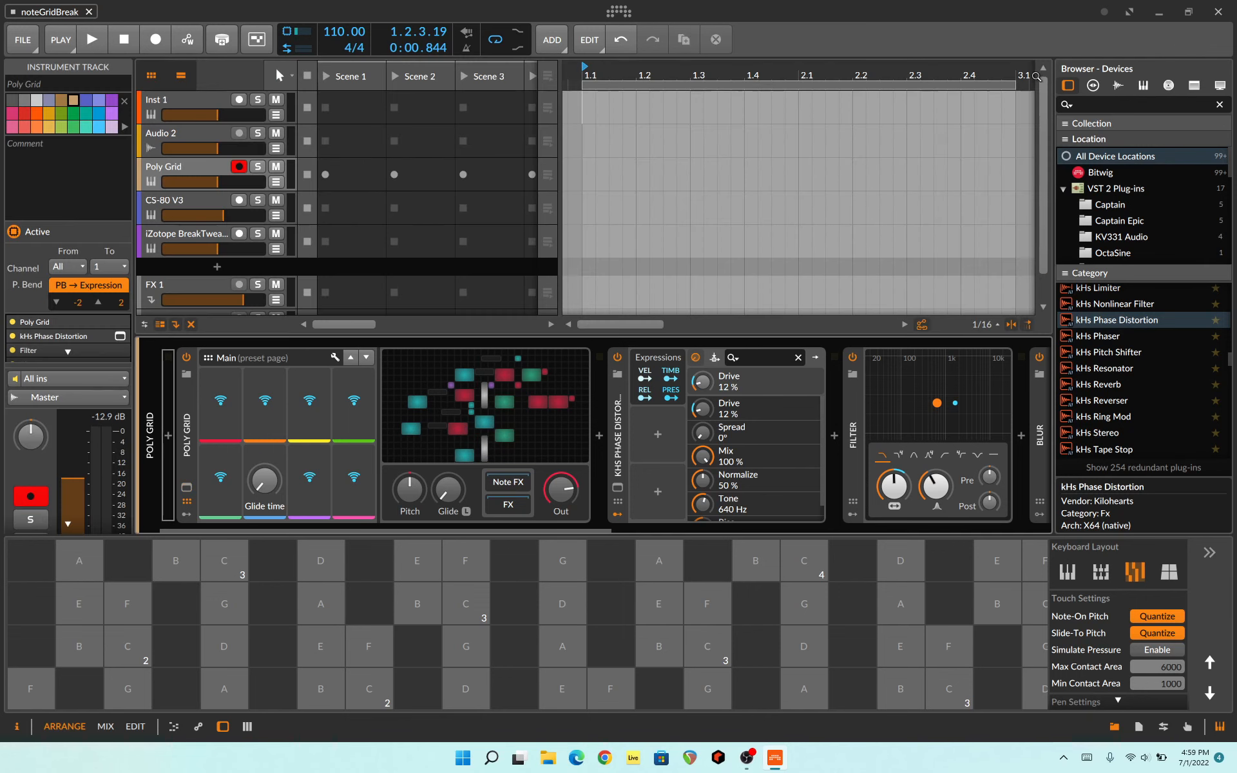
Step: Open the CS-80 V3 track's CS-80 V instrument, audition the Ion Storm preset on its keyboard and close the plug-in window
{"action": "left_click", "coordinate": [205, 217]}
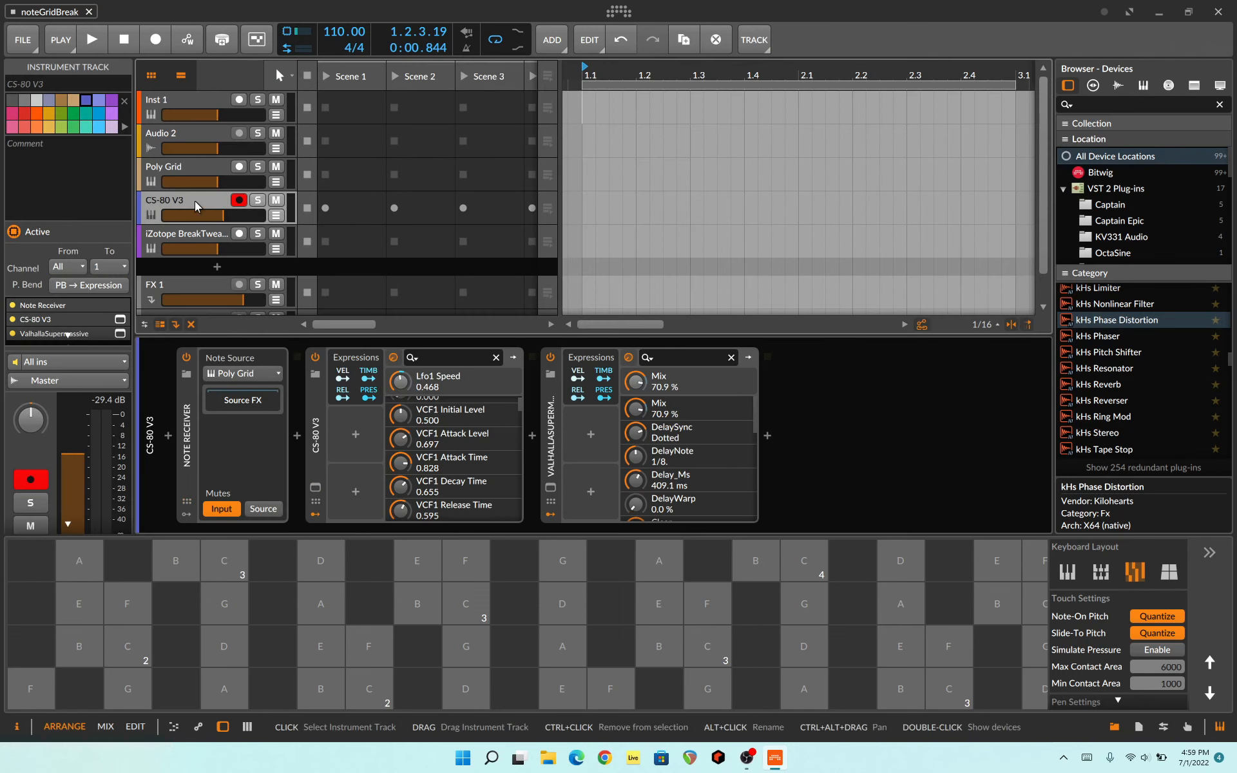
{"action": "left_click", "coordinate": [315, 487]}
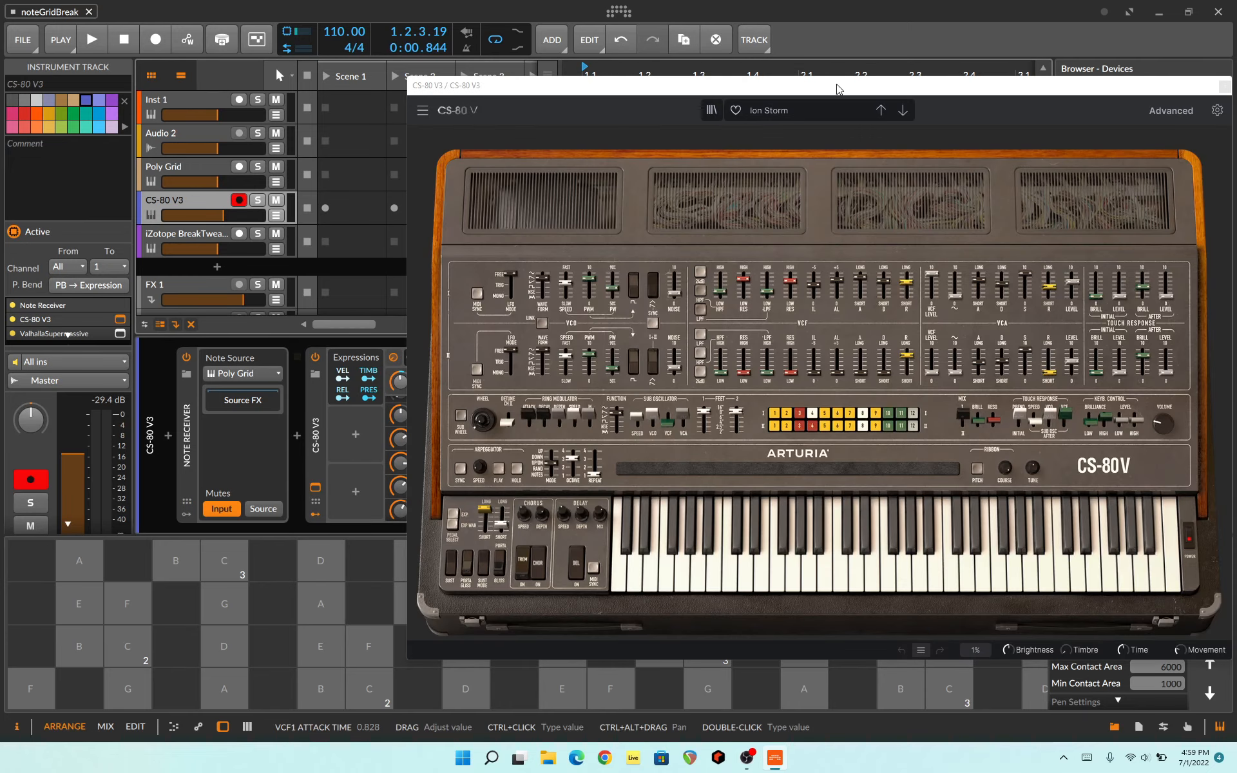
{"action": "left_click_drag", "start_coordinate": [834, 89], "coordinate": [732, 82]}
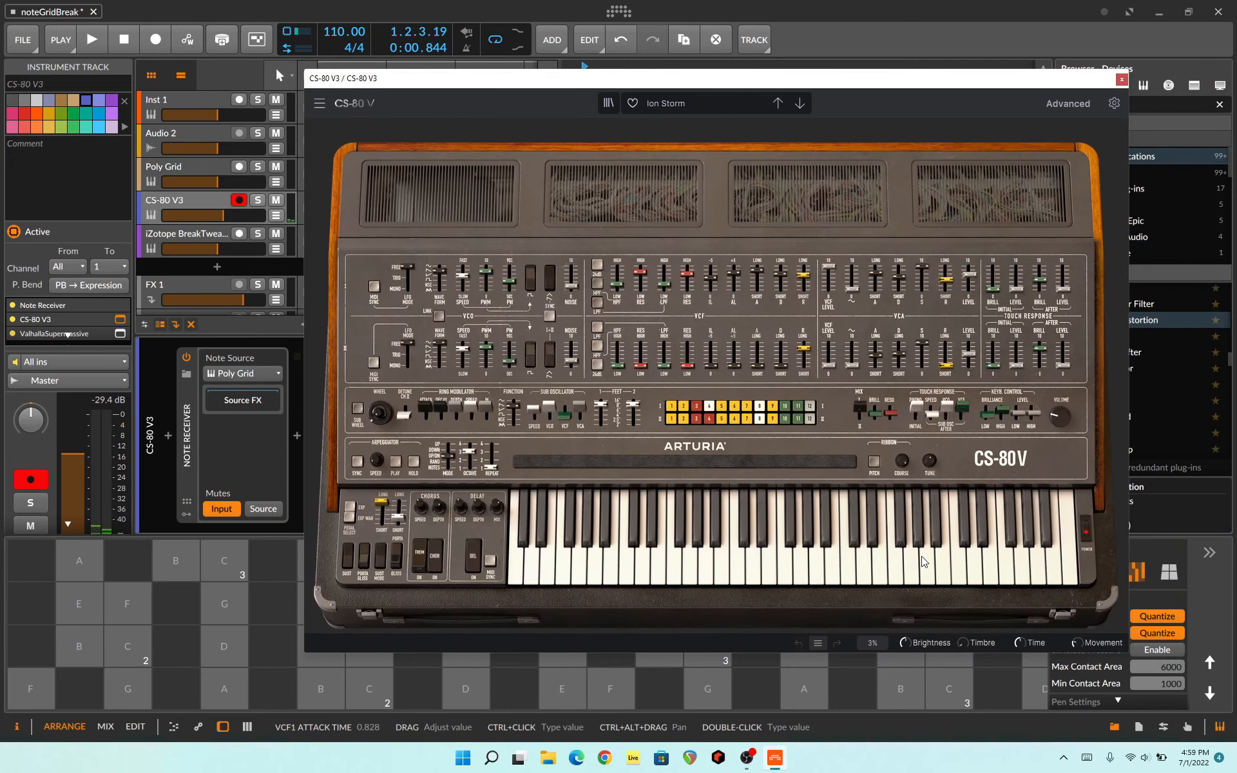
{"action": "left_click", "coordinate": [975, 561]}
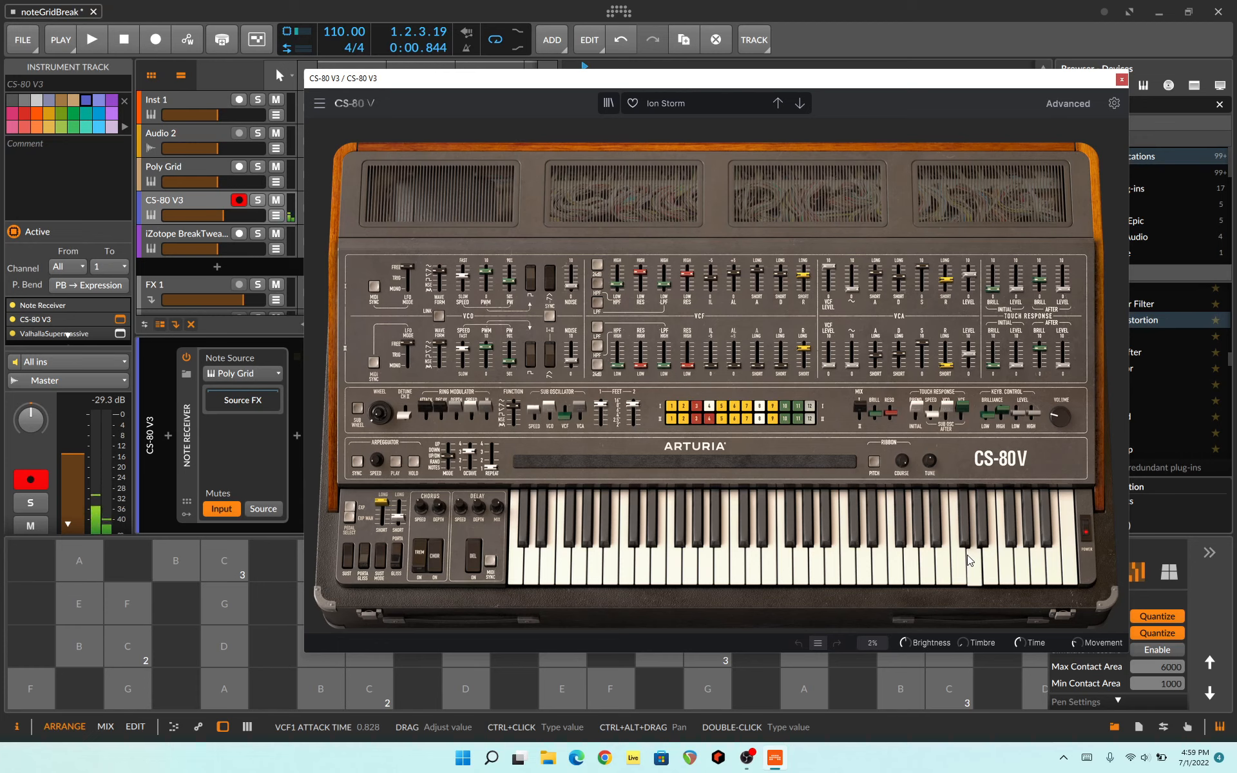
{"action": "left_click", "coordinate": [1026, 561]}
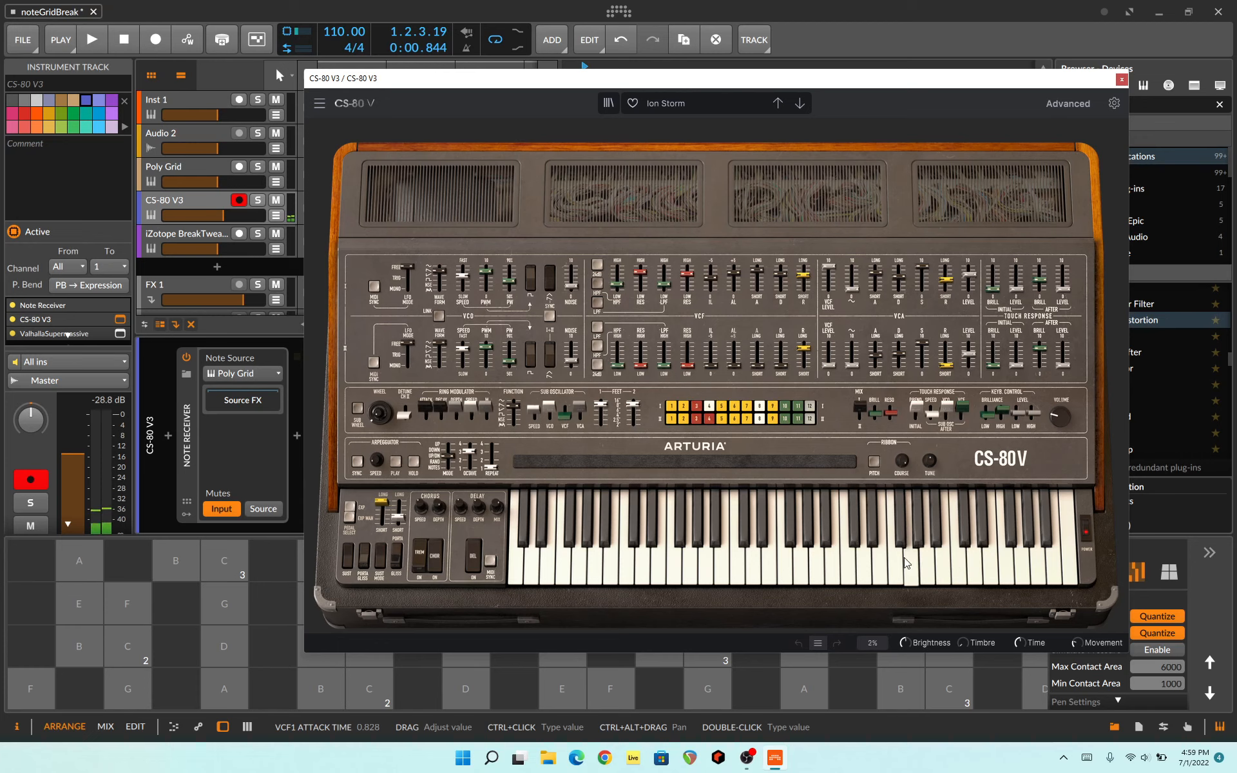
{"action": "left_click", "coordinate": [1122, 79]}
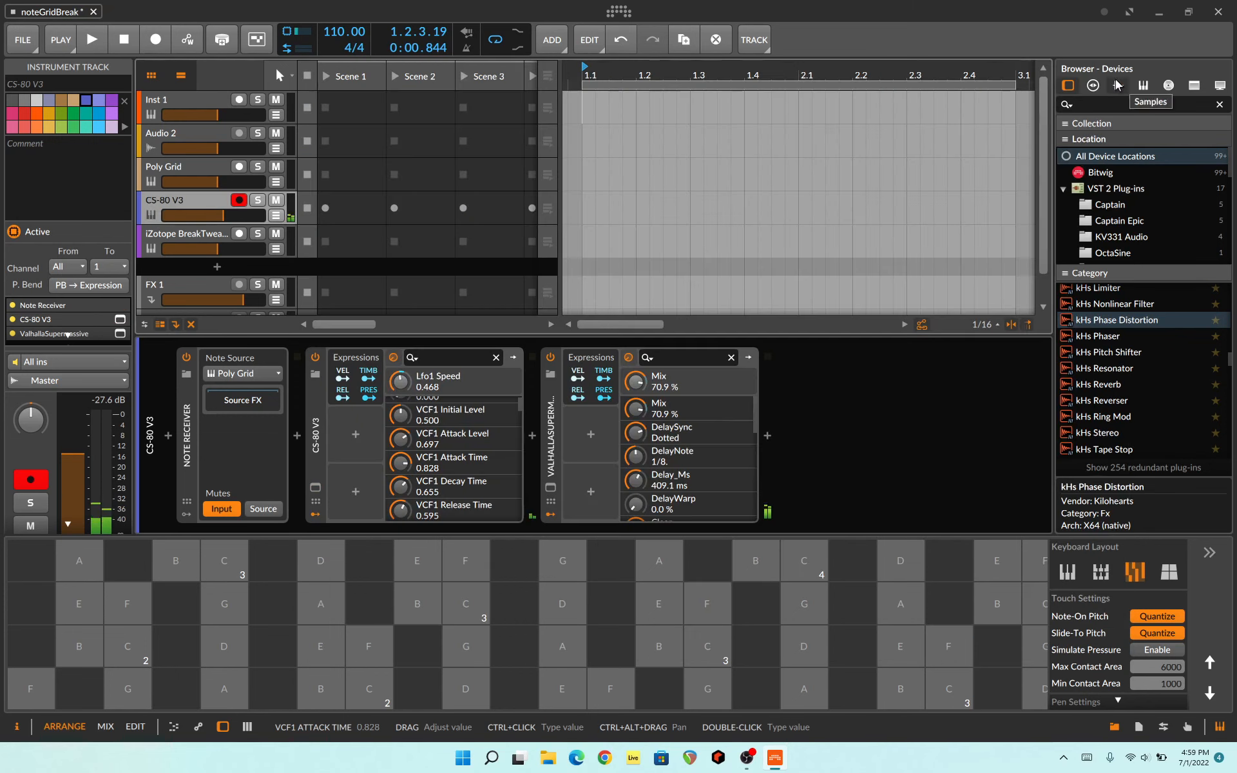
Step: Select the iZotope BreakTweaker track, open its plug-in window and dismiss the preset browser
{"action": "left_click", "coordinate": [209, 238]}
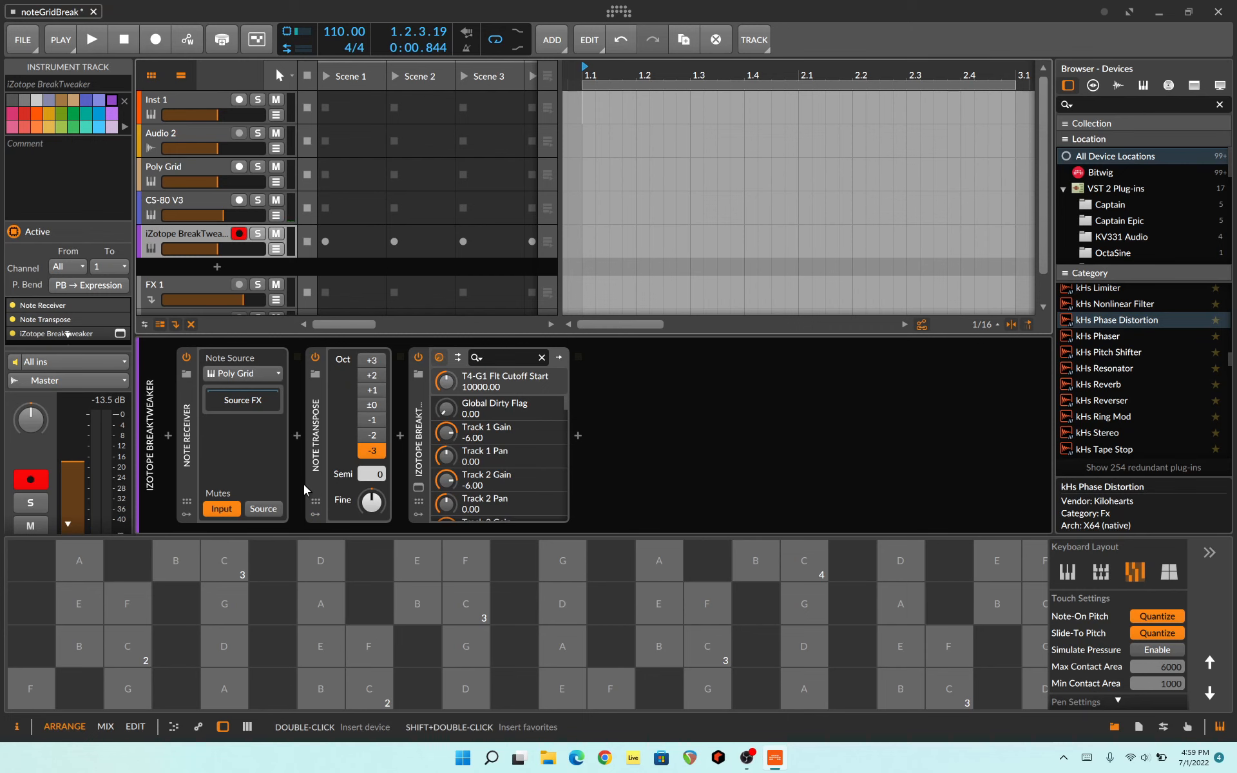
{"action": "left_click", "coordinate": [418, 487]}
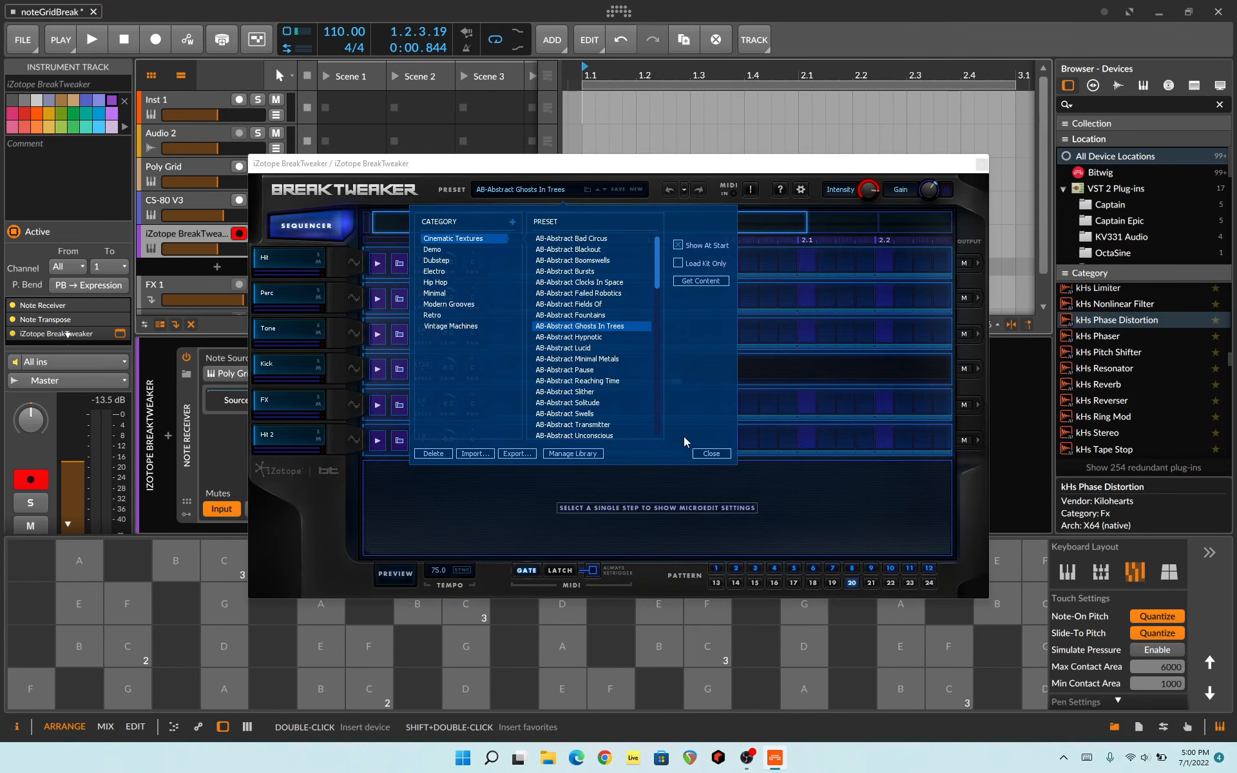
{"action": "left_click", "coordinate": [709, 453]}
Step: Preview BreakTweaker patterns 1, 2 and 3, stop the preview and close the plug-in window
{"action": "left_click", "coordinate": [401, 578]}
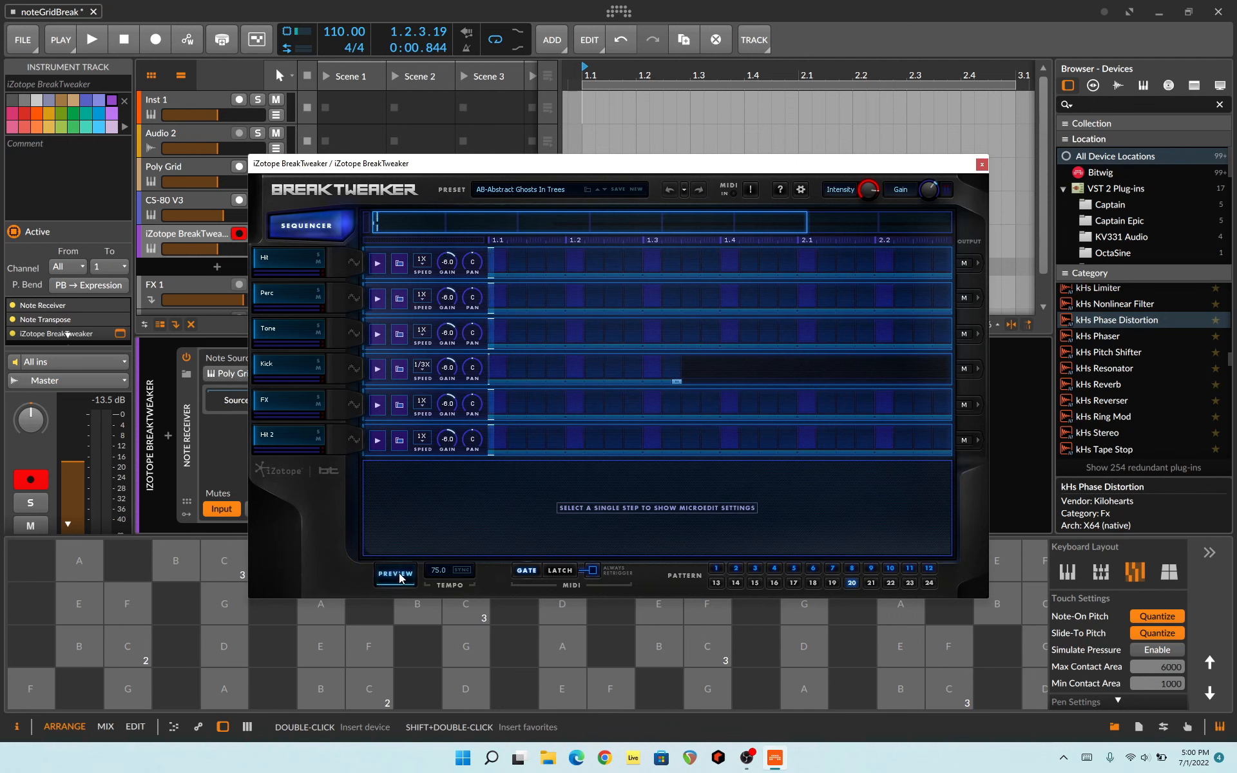
{"action": "left_click", "coordinate": [717, 570]}
{"action": "left_click", "coordinate": [410, 577]}
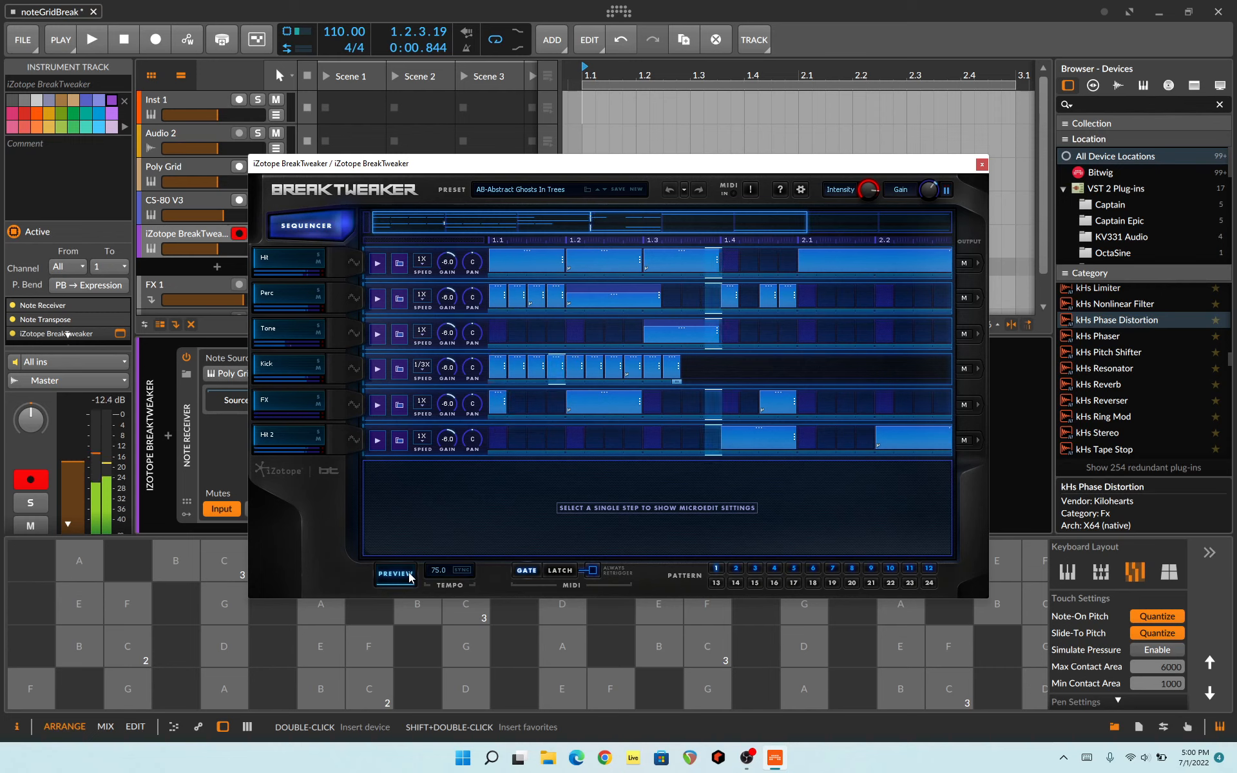
{"action": "left_click", "coordinate": [736, 571]}
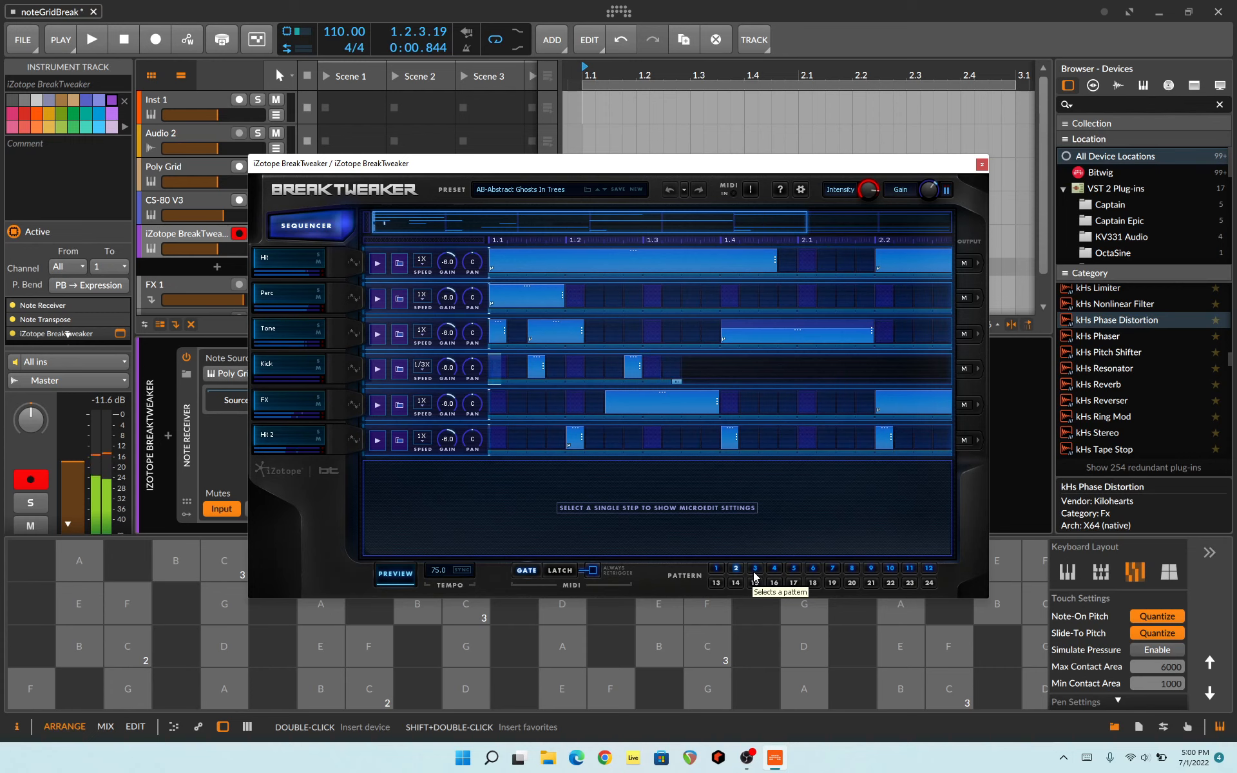
{"action": "left_click", "coordinate": [759, 573]}
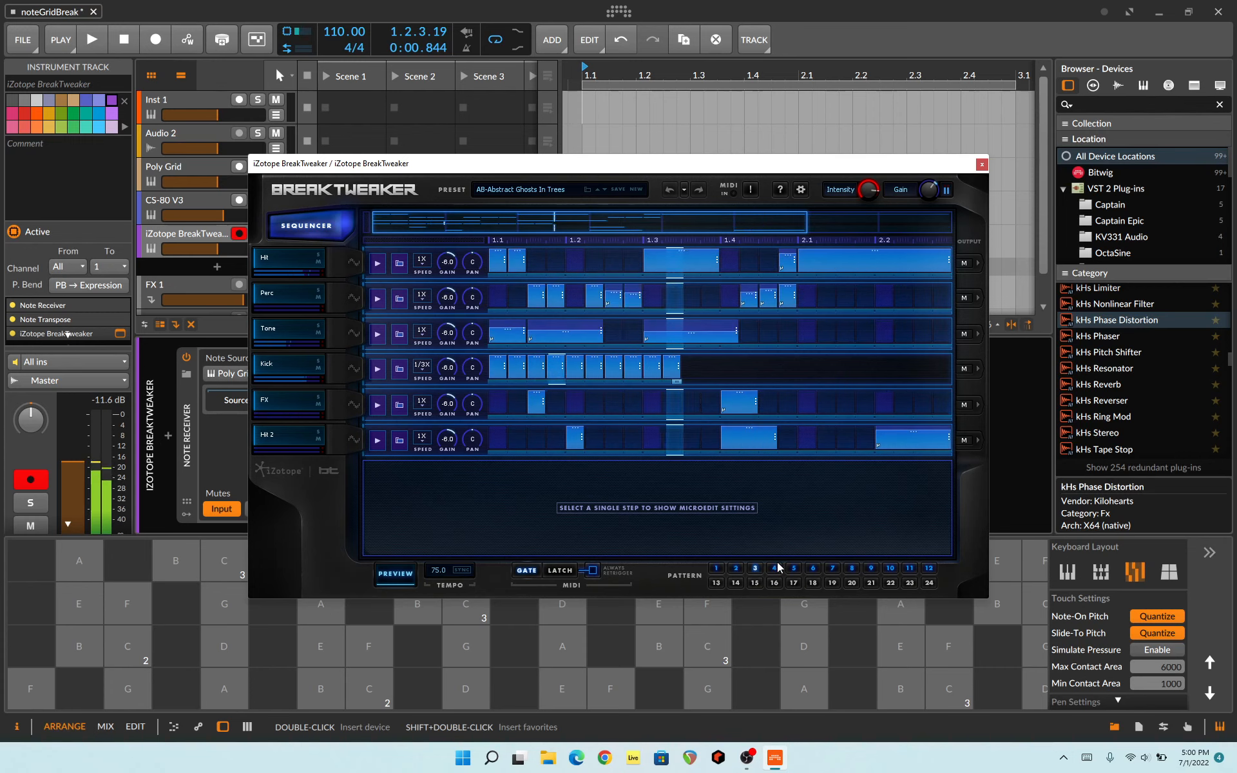
{"action": "left_click", "coordinate": [411, 570]}
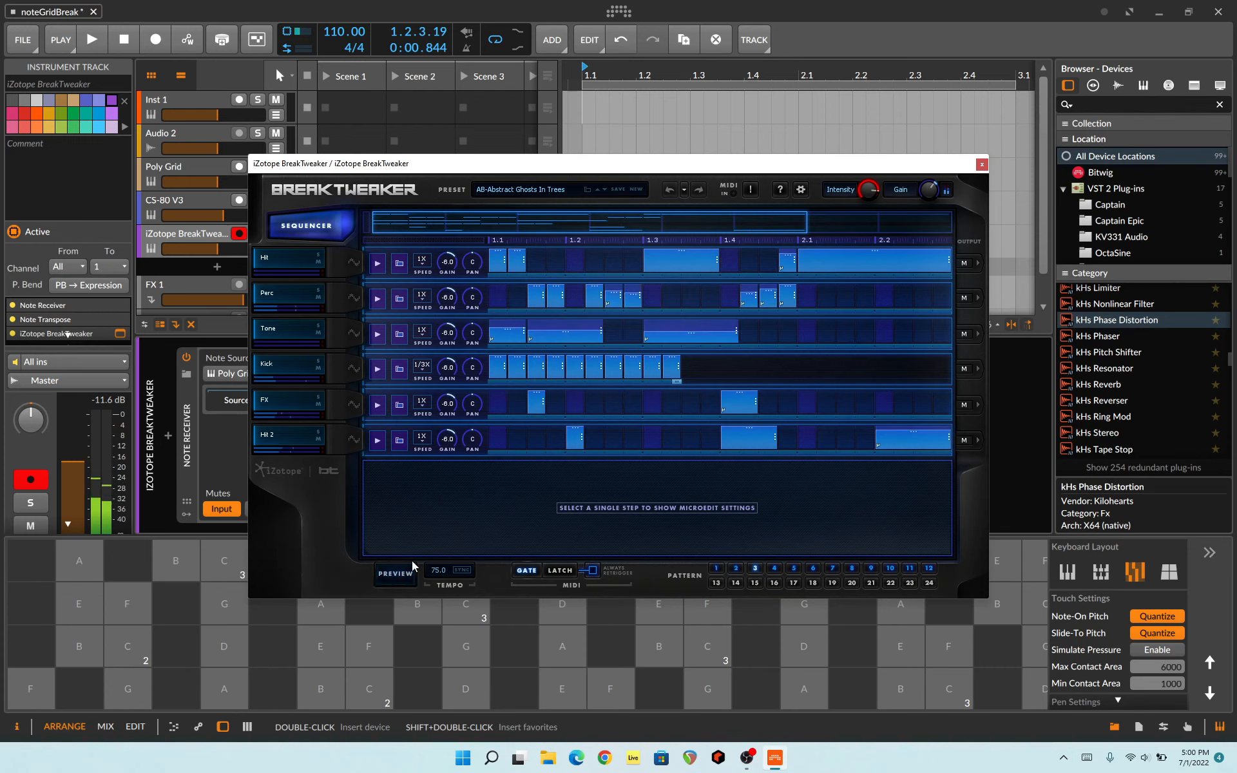
{"action": "left_click", "coordinate": [982, 164]}
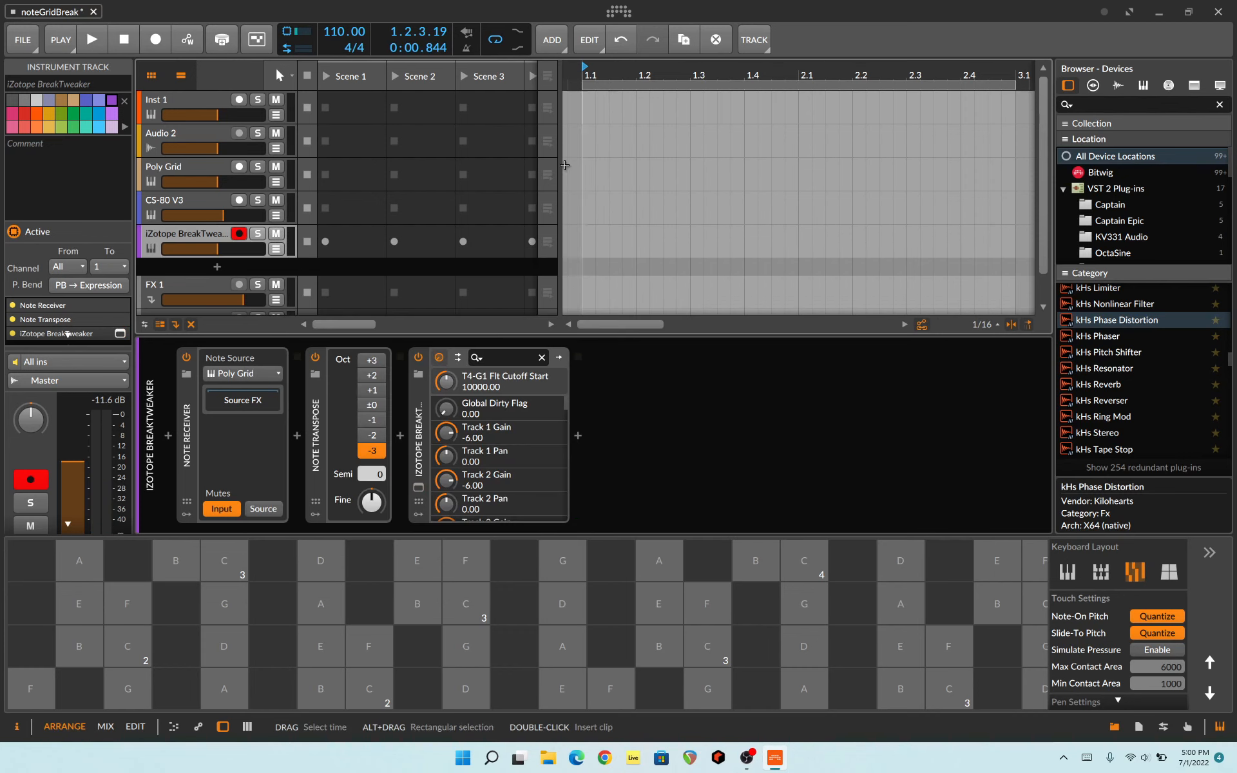
Step: Start playback and open the Poly Grid track's patch, enlarging the grid editor over the device chain
{"action": "key", "text": "space"}
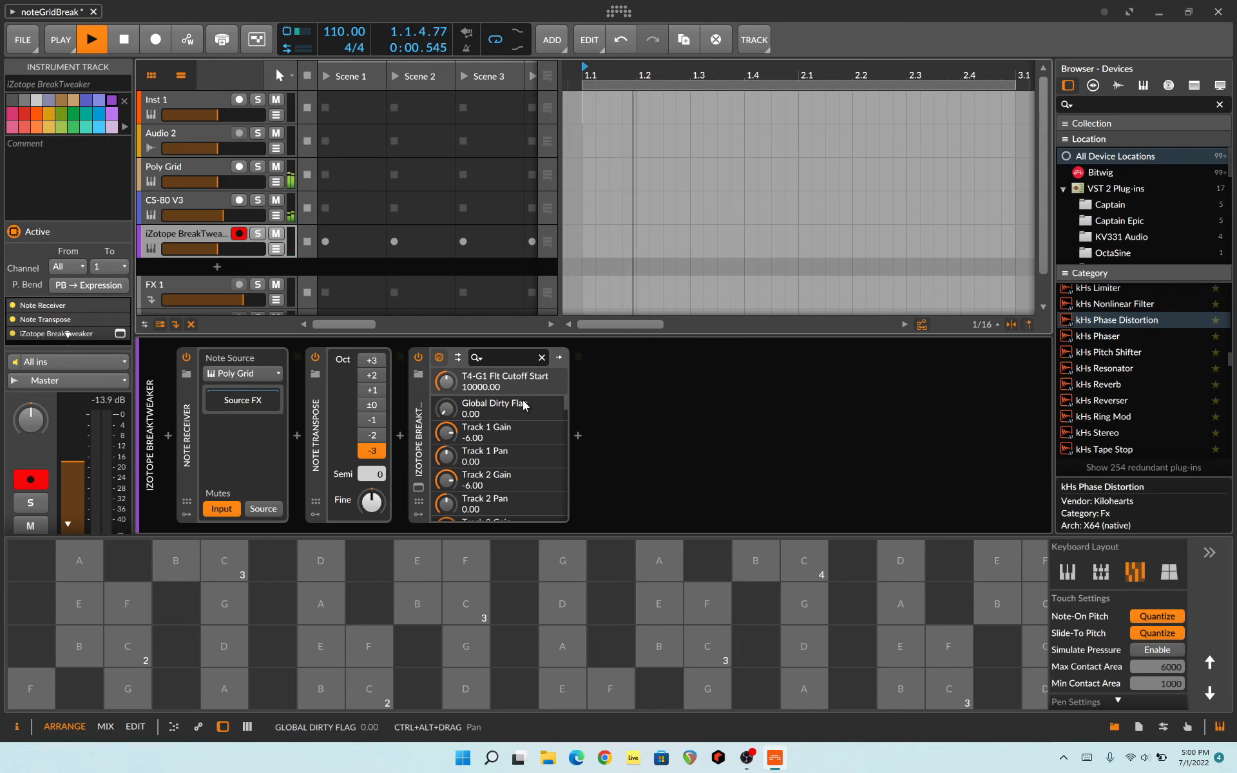
{"action": "left_click", "coordinate": [208, 183]}
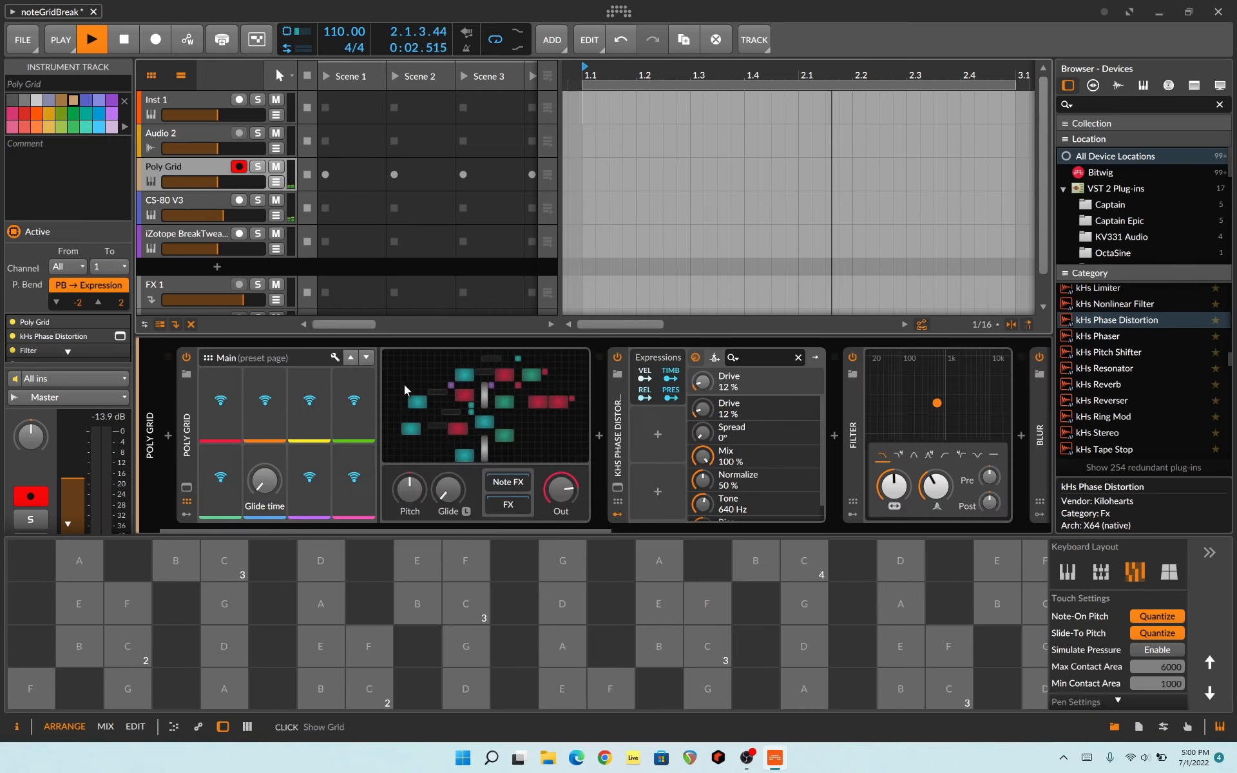
{"action": "left_click", "coordinate": [509, 420]}
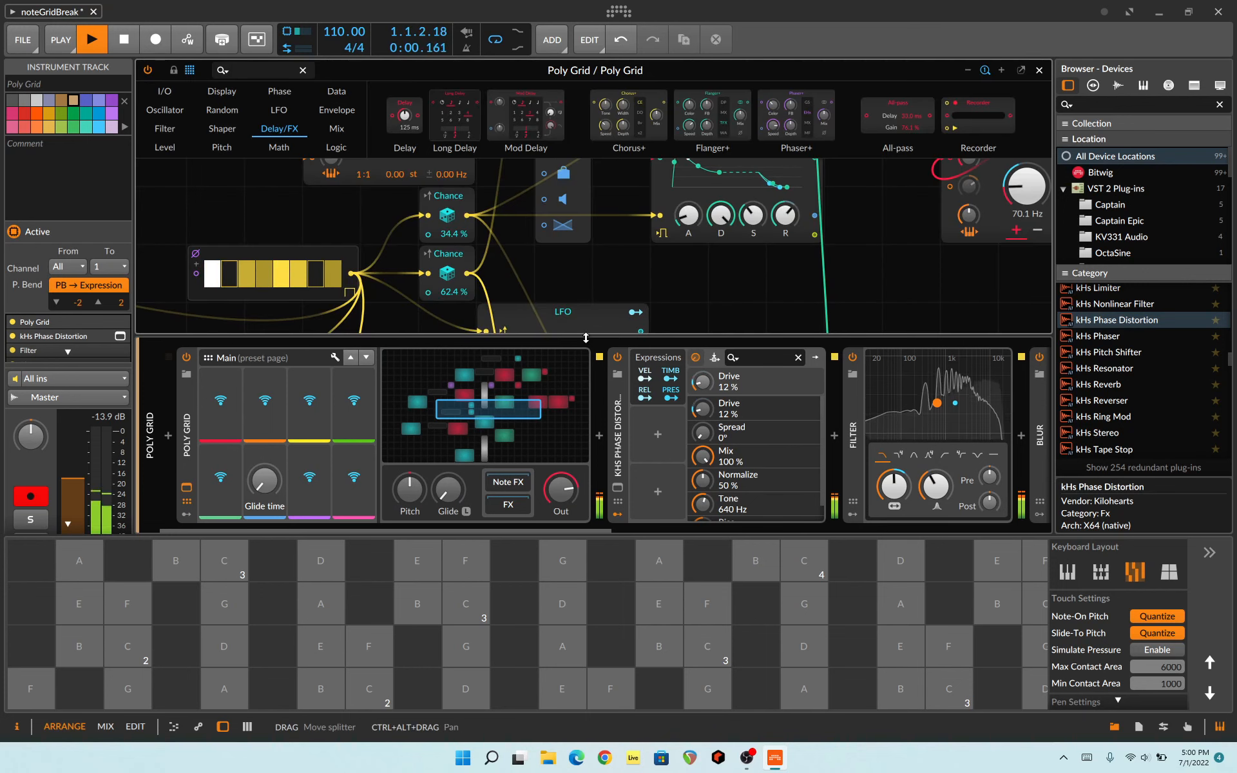
{"action": "left_click_drag", "start_coordinate": [586, 335], "coordinate": [585, 444]}
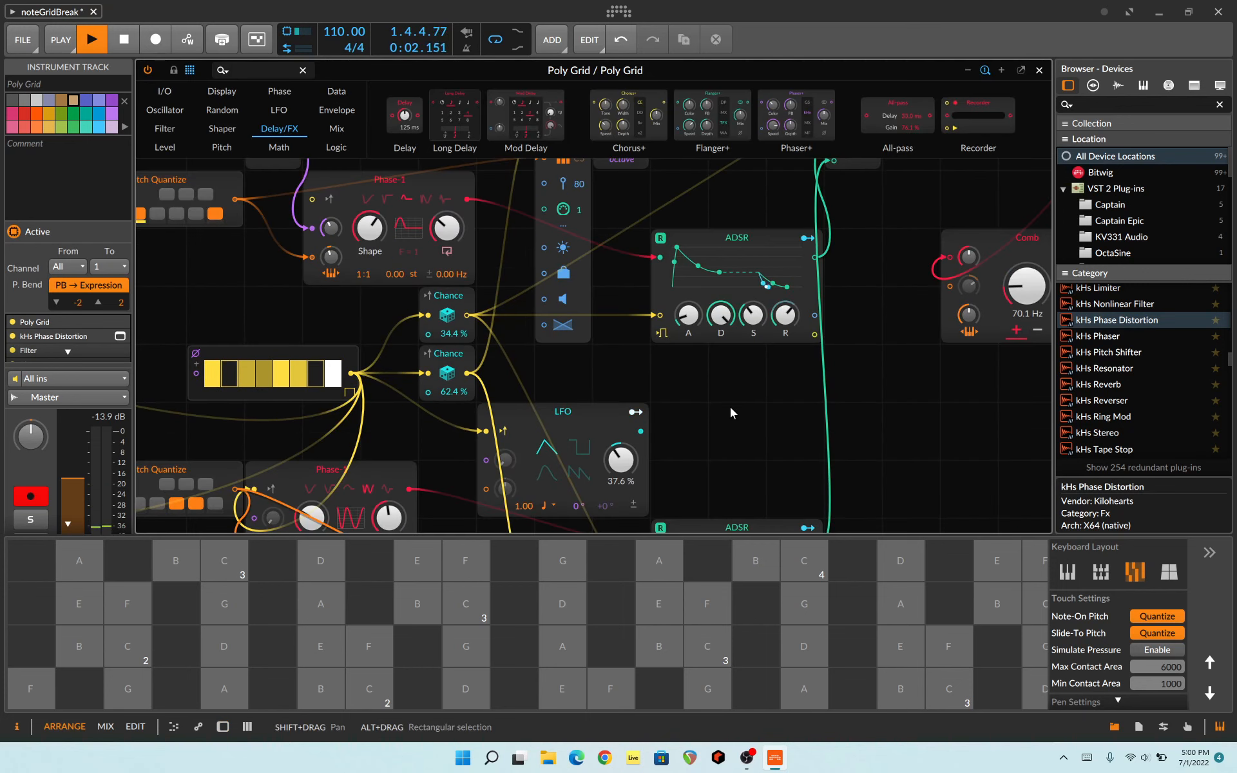
Step: Observe the gate sequencer, Chance modules, Pitch Quantize modules and both Note Outs during playback, and stop the transport
{"action": "left_click_drag", "start_coordinate": [729, 407], "coordinate": [896, 169]}
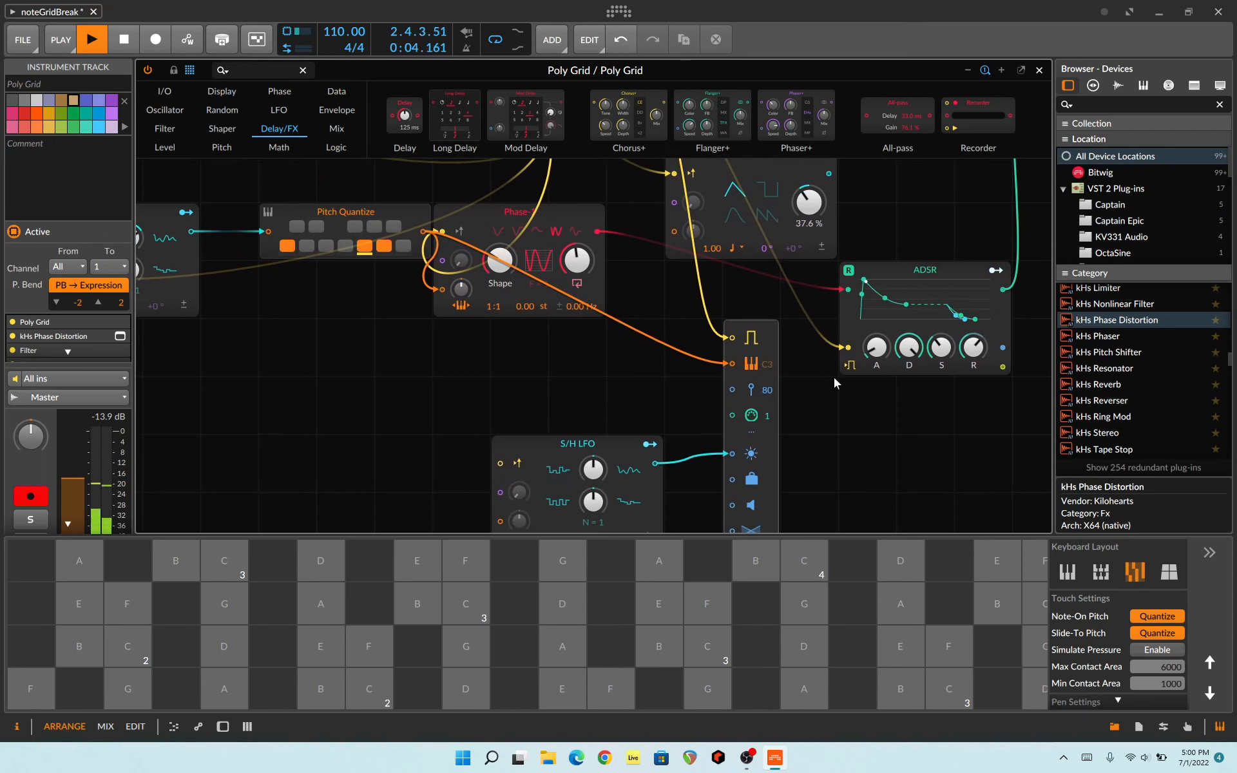
{"action": "left_click_drag", "start_coordinate": [825, 412], "coordinate": [721, 417]}
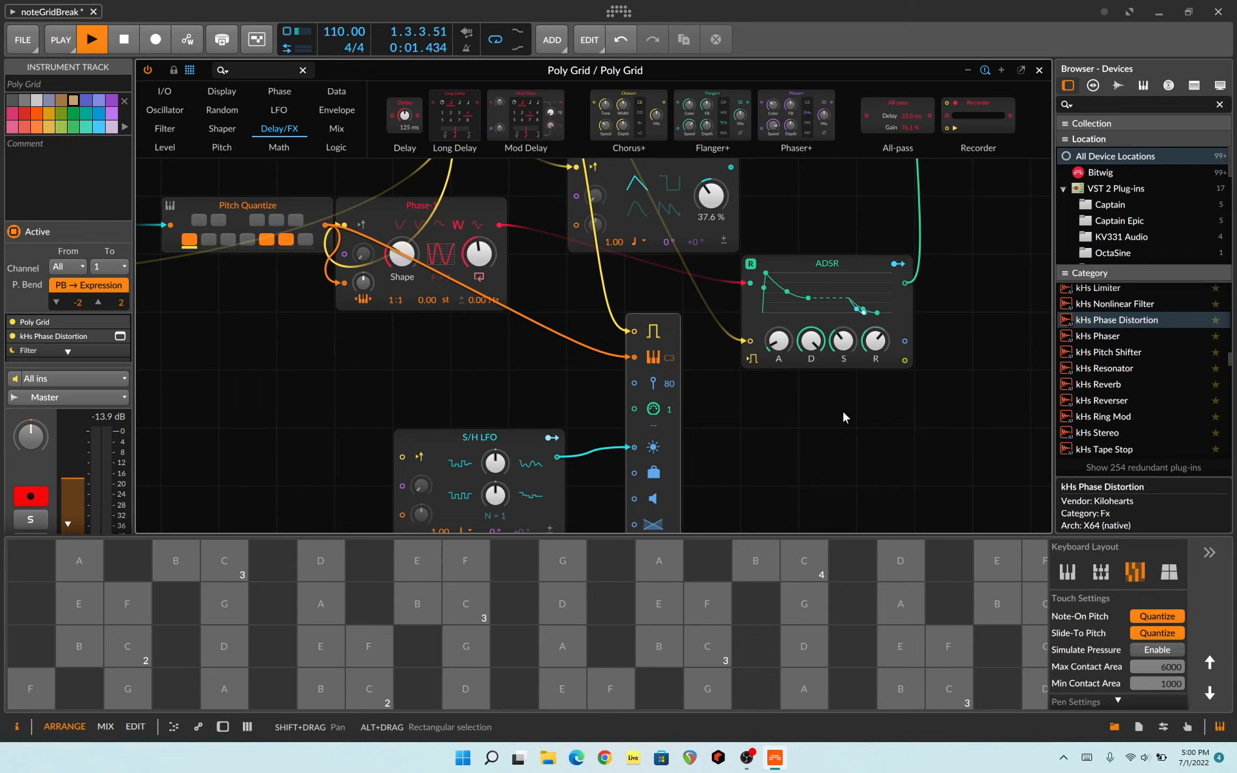
{"action": "left_click_drag", "start_coordinate": [793, 425], "coordinate": [913, 526]}
{"action": "left_click_drag", "start_coordinate": [910, 266], "coordinate": [903, 433]}
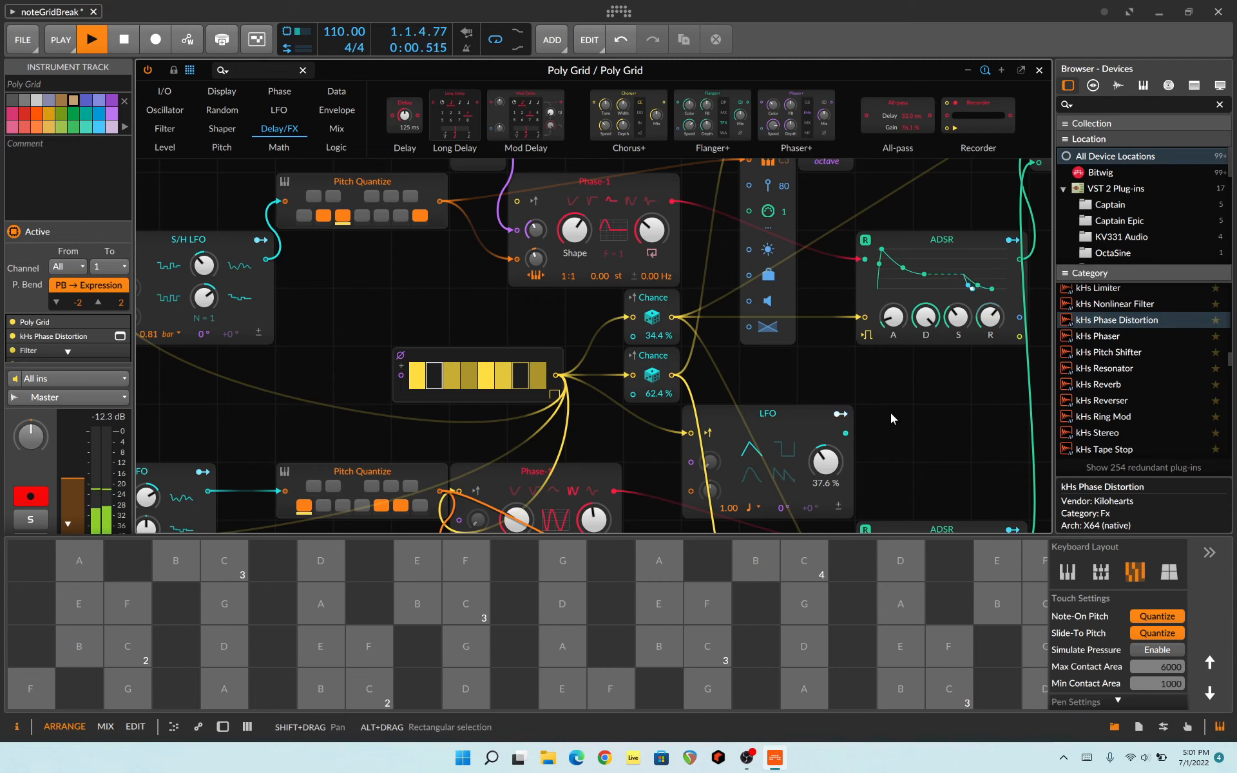
{"action": "left_click_drag", "start_coordinate": [904, 391], "coordinate": [759, 477]}
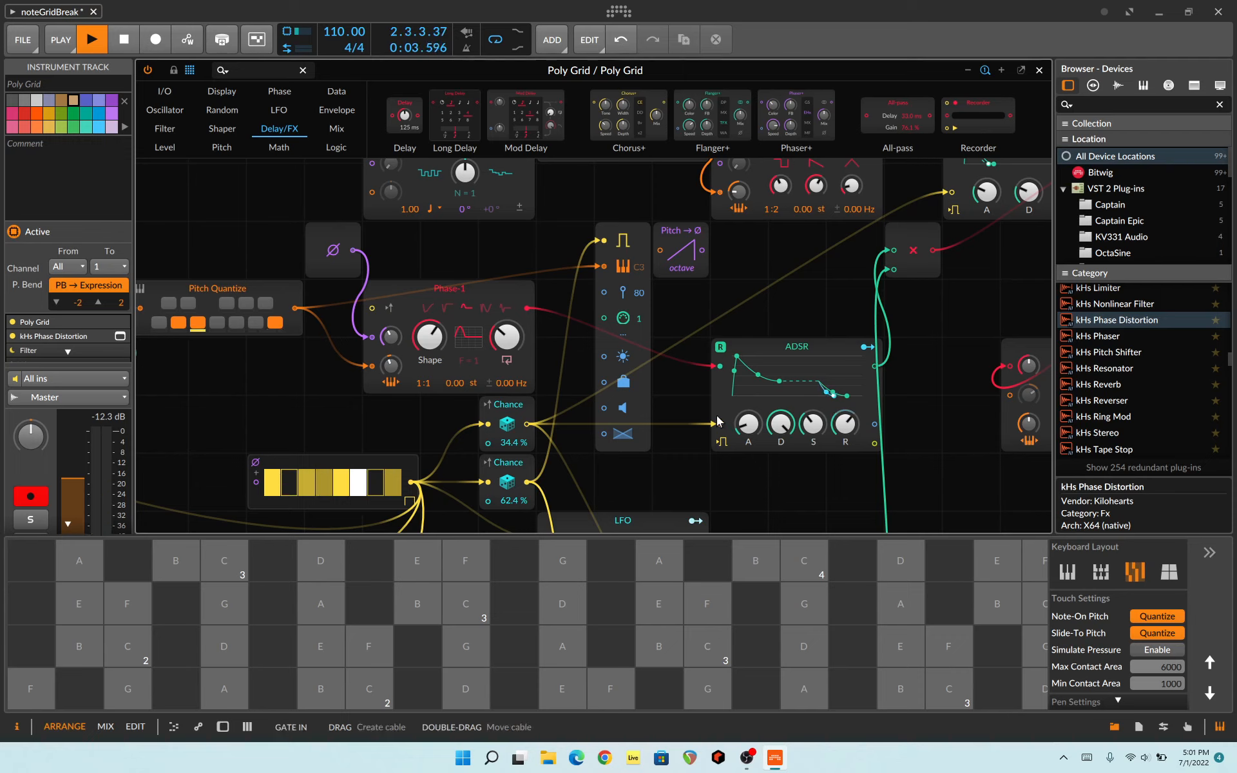
{"action": "key", "text": "space"}
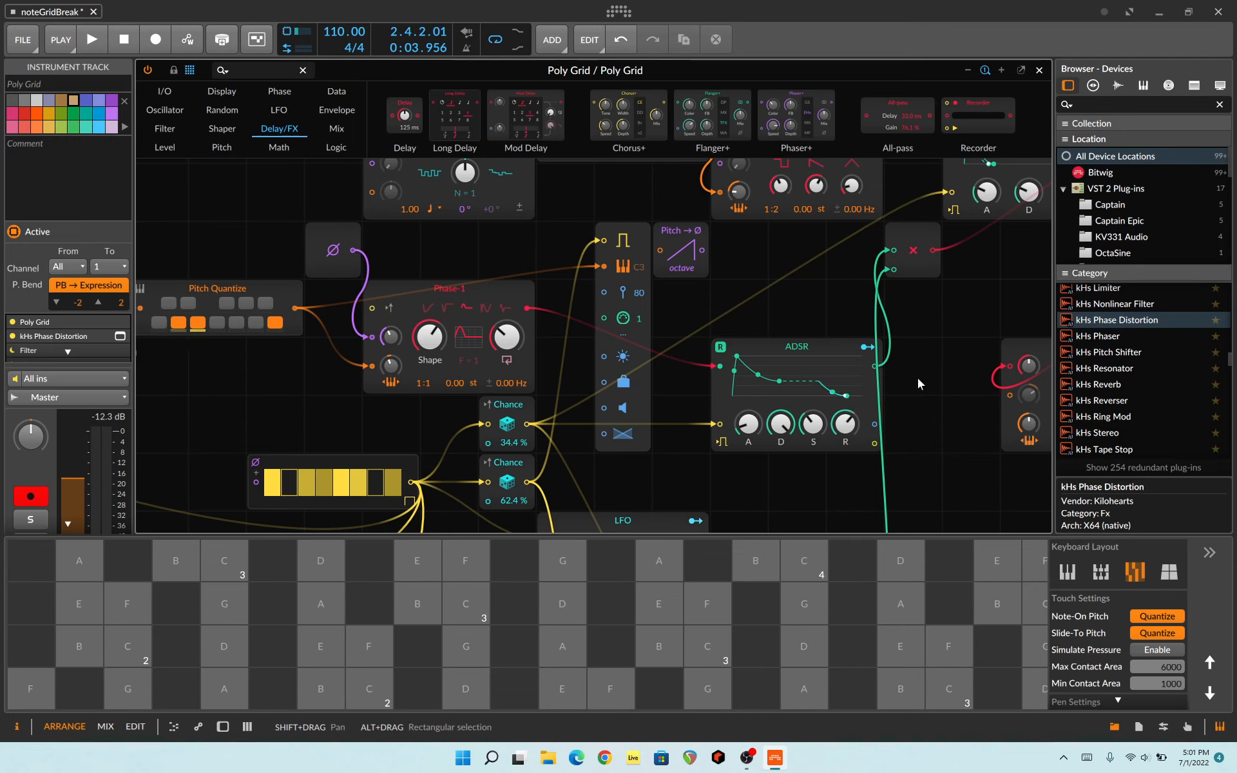
Step: Examine the patch's signal paths: Dice, Union and Pluck into Select, the Chance-gated Phase-1 and ADSR modules, Comb and Phaser+
{"action": "left_click_drag", "start_coordinate": [918, 378], "coordinate": [789, 539]}
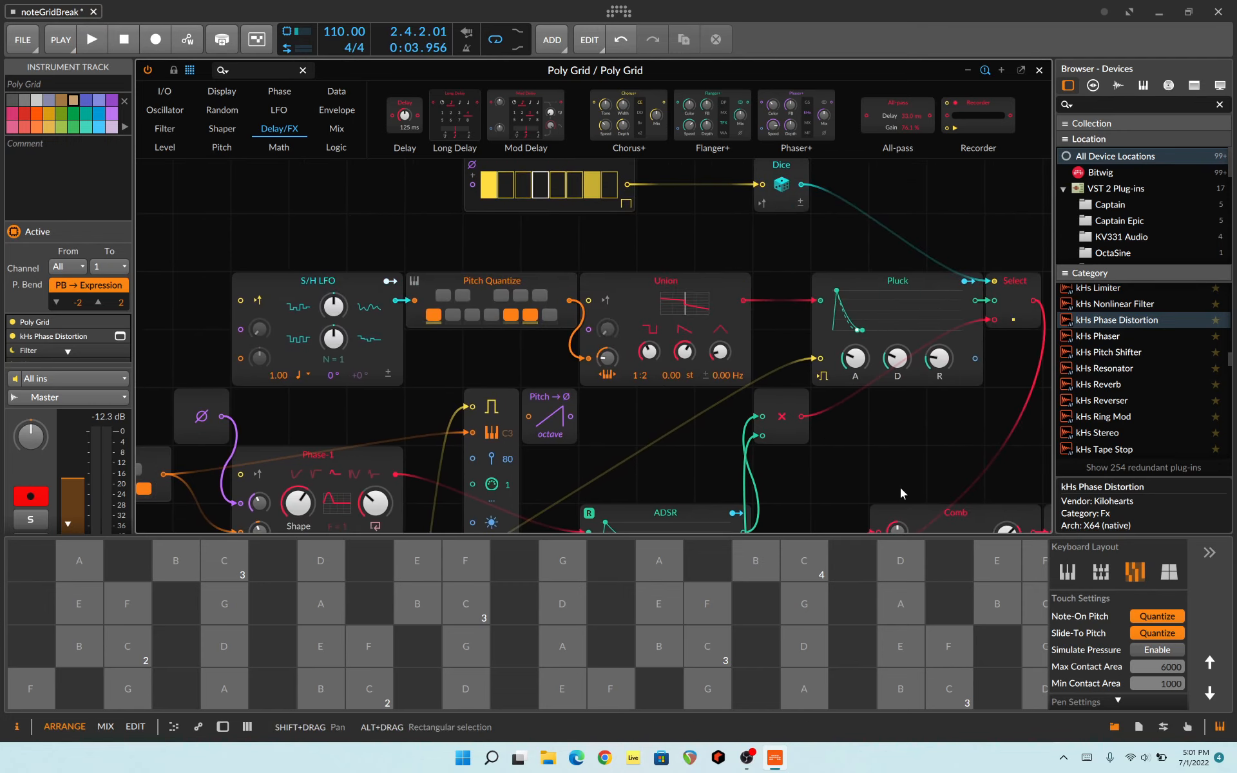
{"action": "left_click_drag", "start_coordinate": [901, 489], "coordinate": [762, 490]}
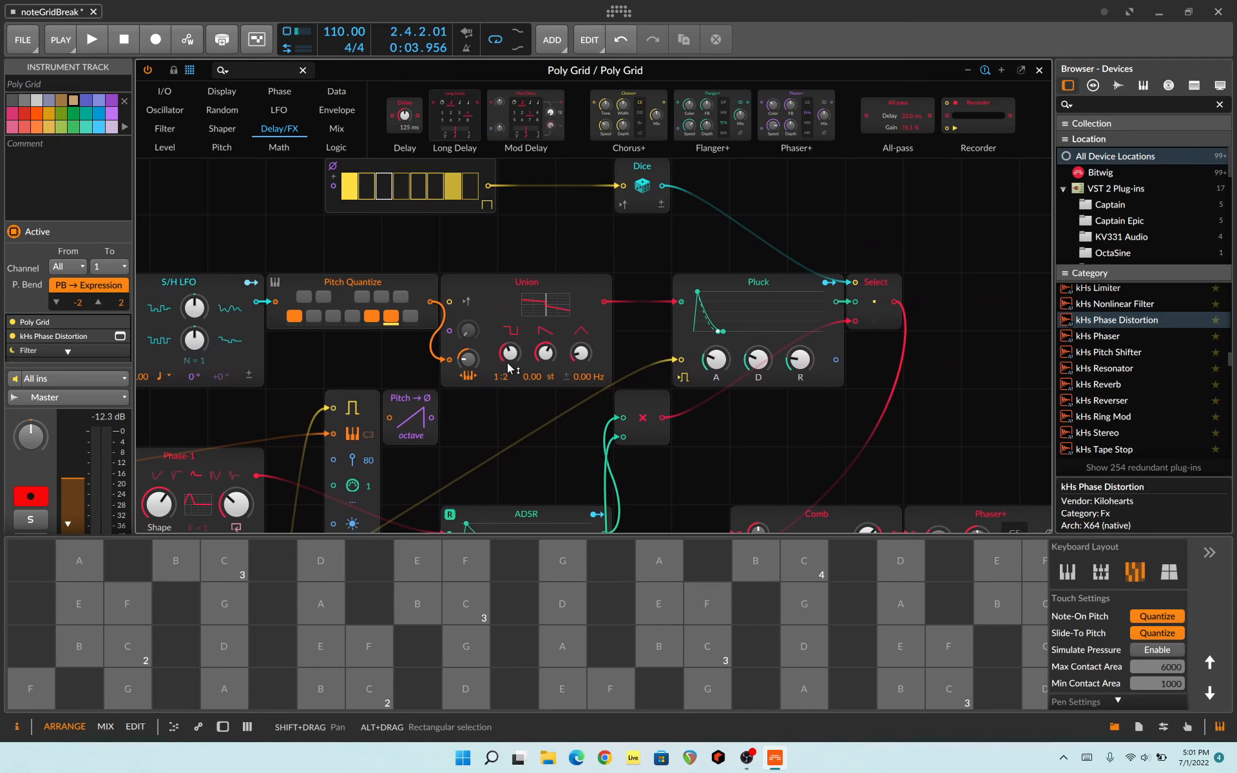
{"action": "left_click_drag", "start_coordinate": [520, 426], "coordinate": [849, 89]}
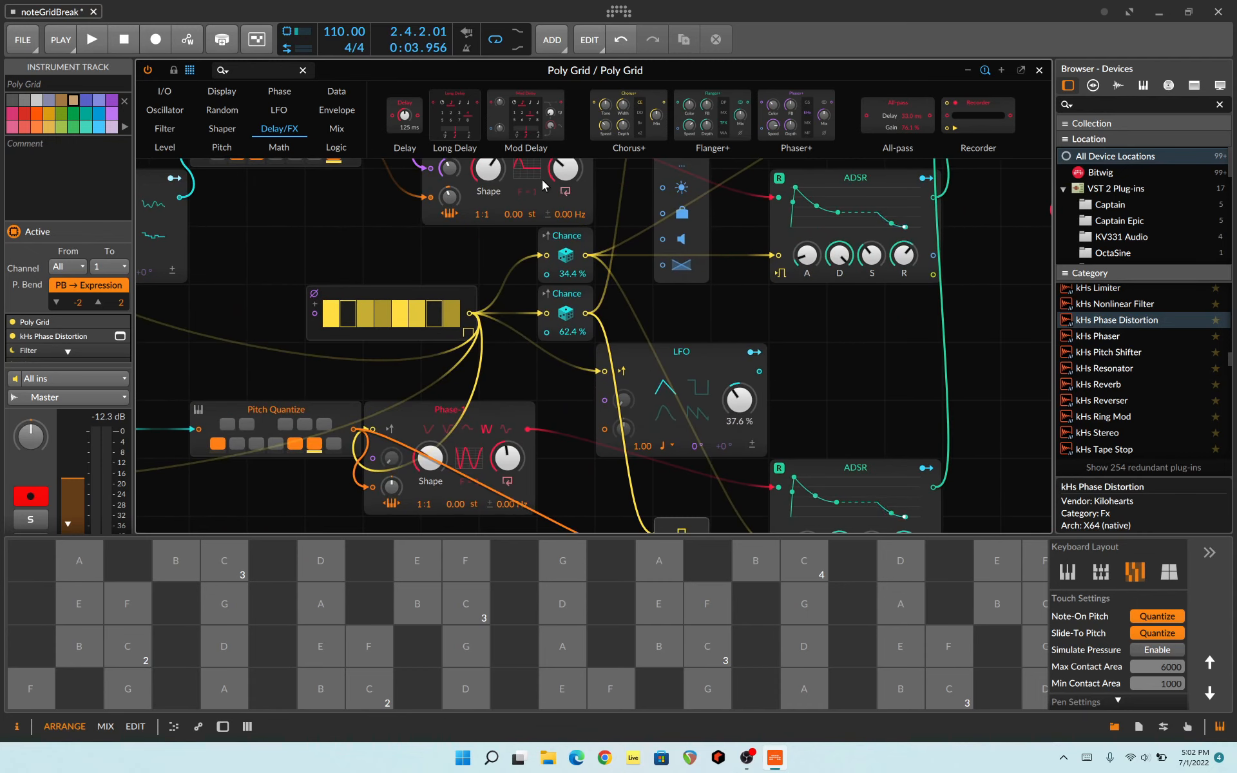
{"action": "left_click_drag", "start_coordinate": [645, 266], "coordinate": [713, 225]}
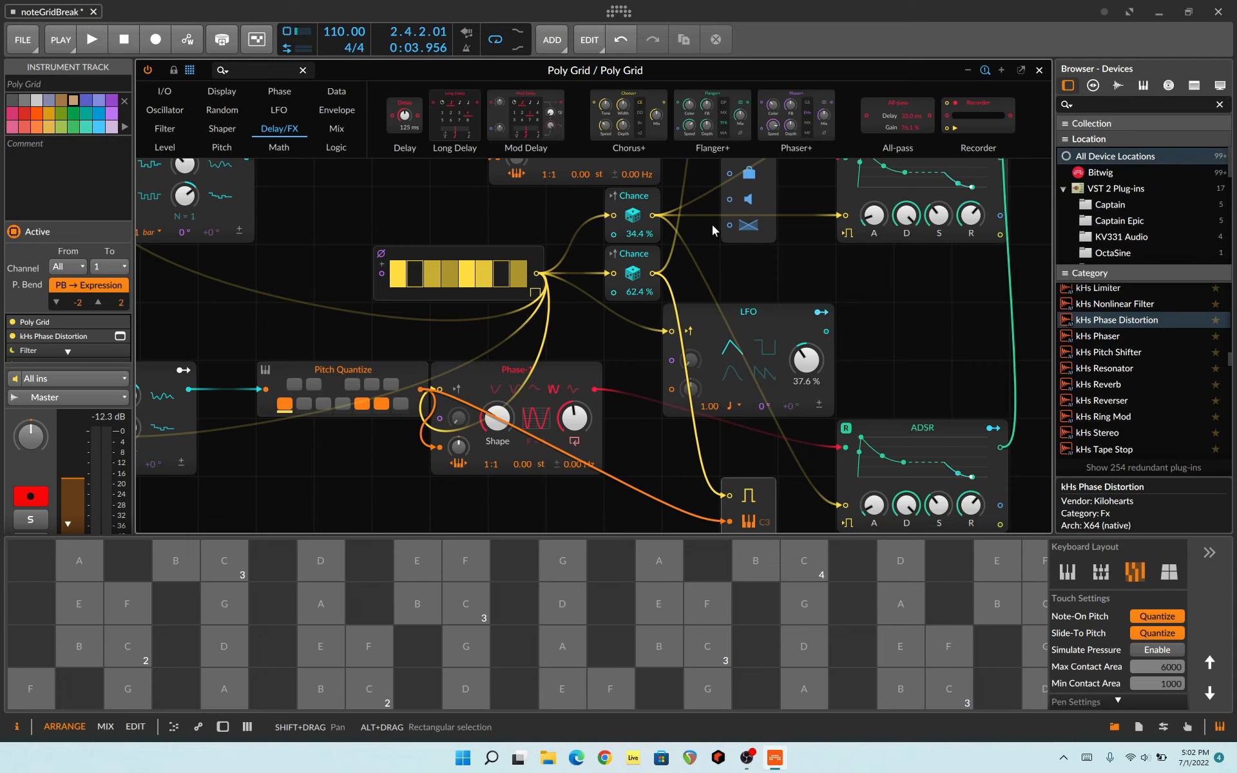
{"action": "left_click_drag", "start_coordinate": [332, 463], "coordinate": [239, 235]}
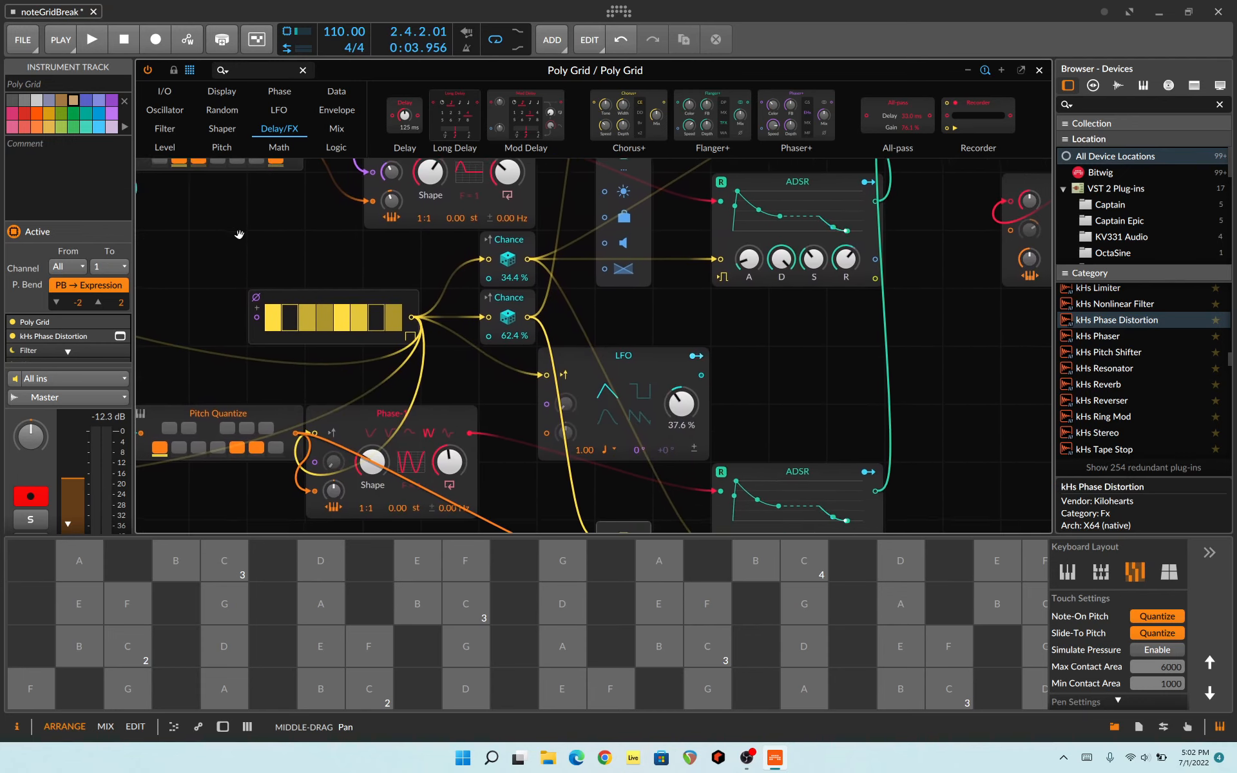
{"action": "left_click_drag", "start_coordinate": [823, 398], "coordinate": [678, 266]}
{"action": "left_click_drag", "start_coordinate": [902, 359], "coordinate": [579, 575]}
{"action": "left_click_drag", "start_coordinate": [730, 483], "coordinate": [630, 600]}
{"action": "left_click_drag", "start_coordinate": [636, 290], "coordinate": [1010, 353]}
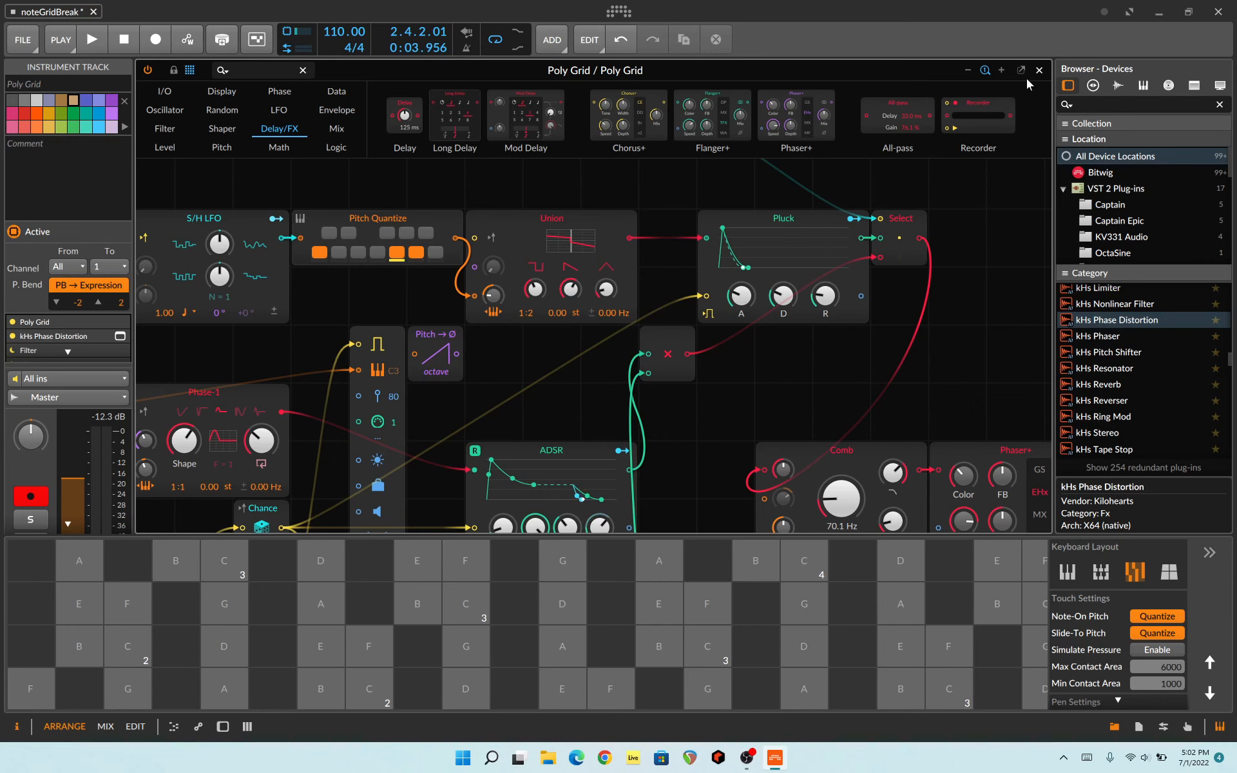
Step: Close the grid editor and show the CS-80 V3 track's device chain
{"action": "left_click", "coordinate": [1042, 71]}
{"action": "left_click", "coordinate": [199, 200]}
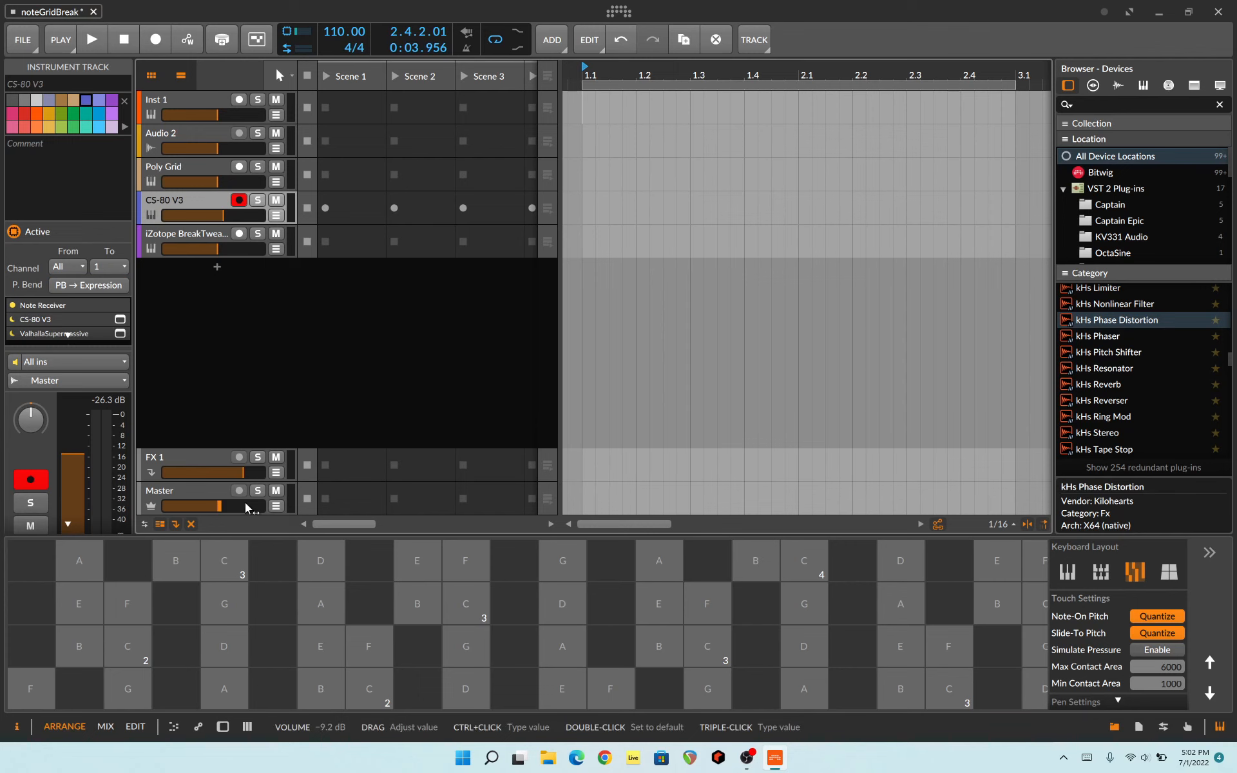
{"action": "left_click", "coordinate": [223, 727]}
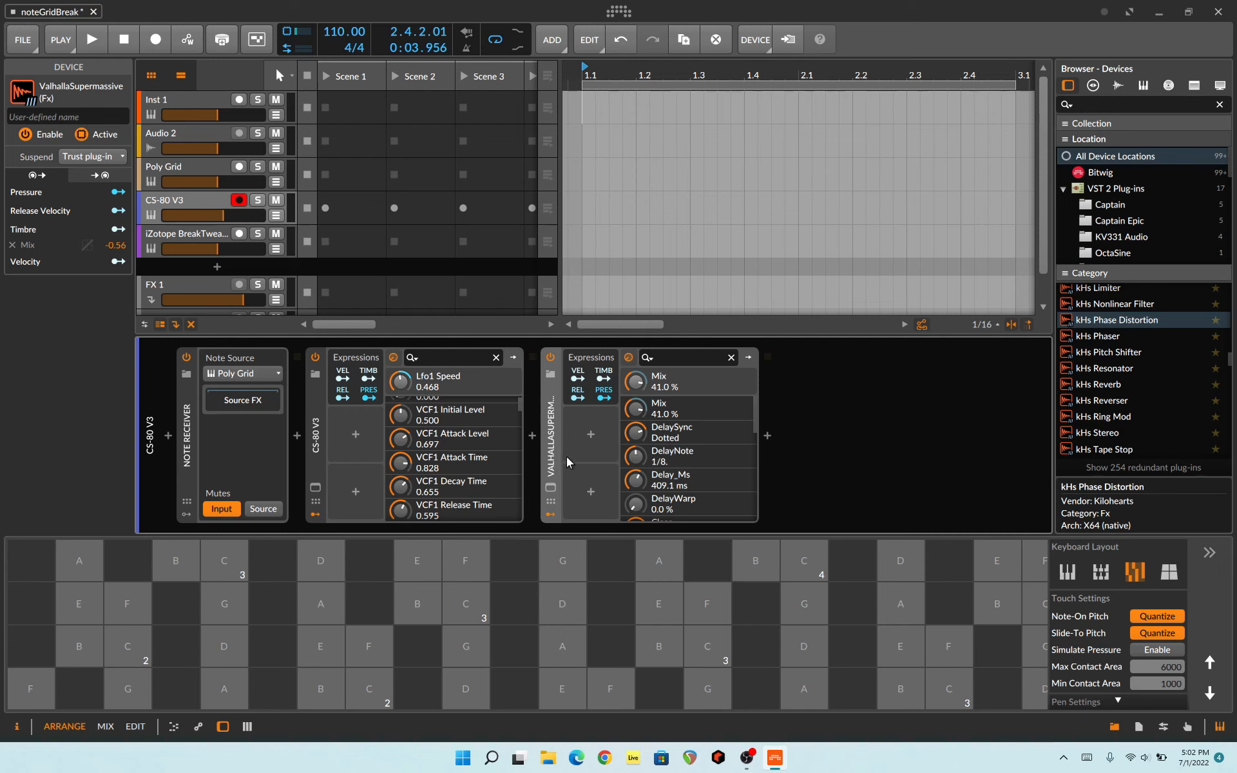
Step: View the ValhallaSupermassive settings on the CS-80 V3 track, and audition a few notes in the CS-80 V3 plug-in window
{"action": "left_click", "coordinate": [549, 487]}
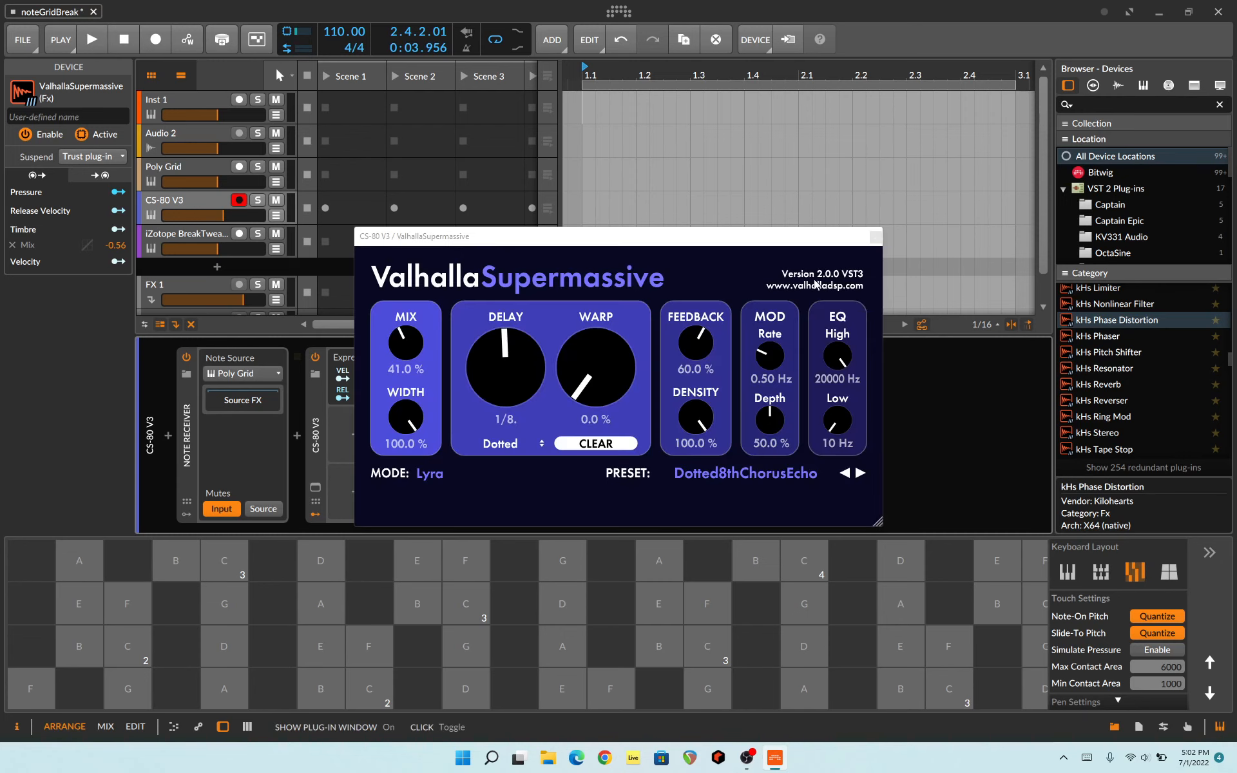
{"action": "left_click", "coordinate": [876, 238]}
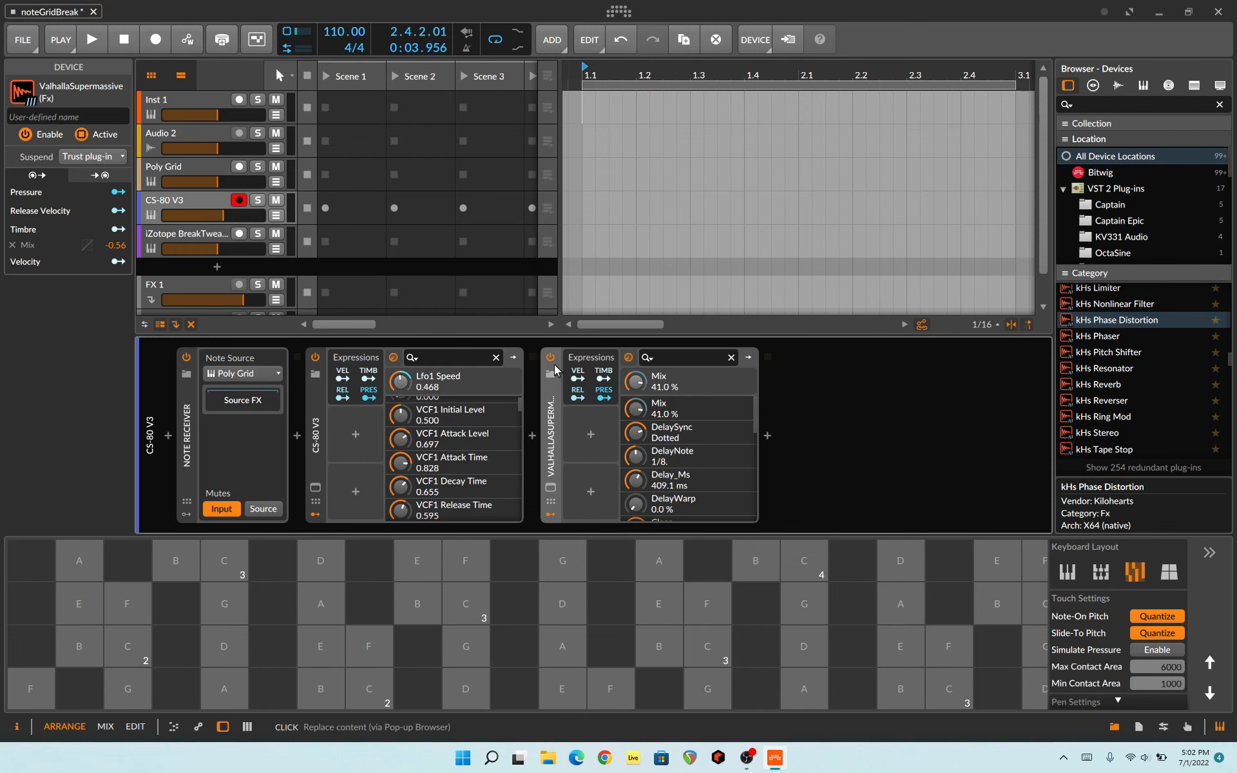
{"action": "left_click", "coordinate": [315, 487]}
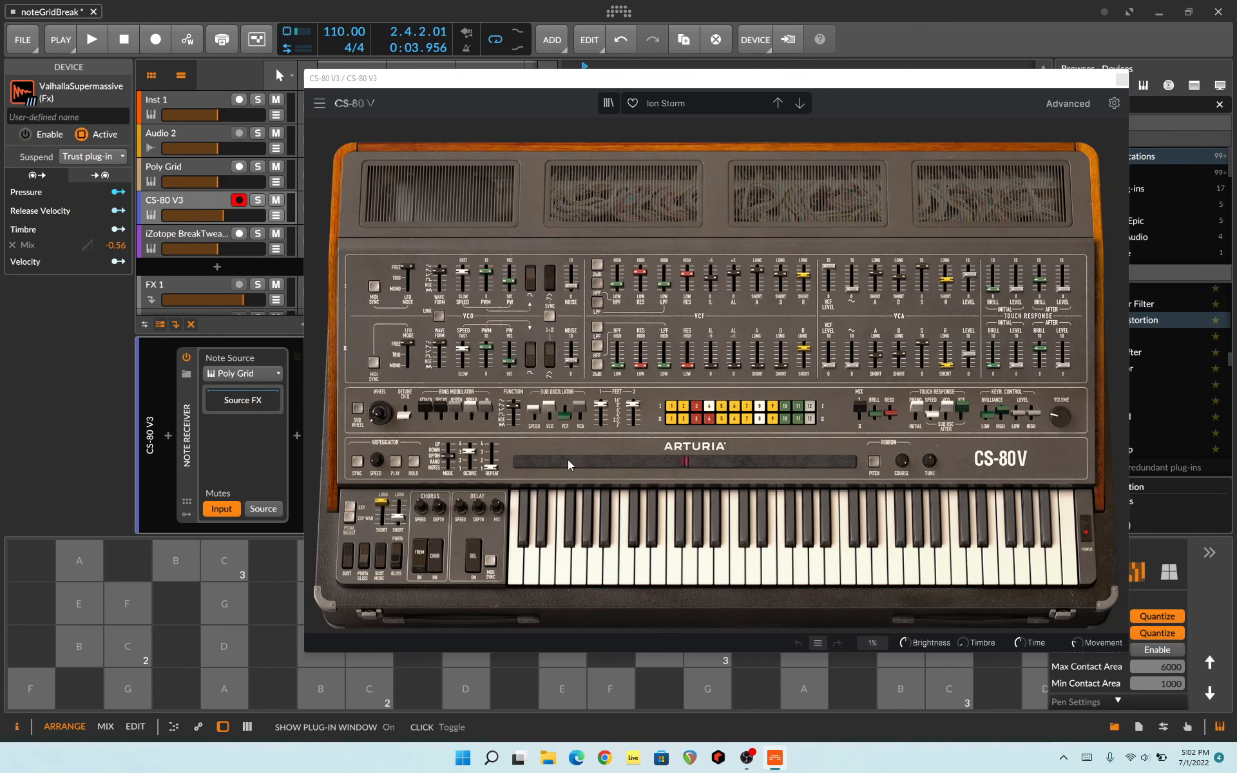
{"action": "left_click", "coordinate": [802, 578]}
{"action": "left_click", "coordinate": [920, 570]}
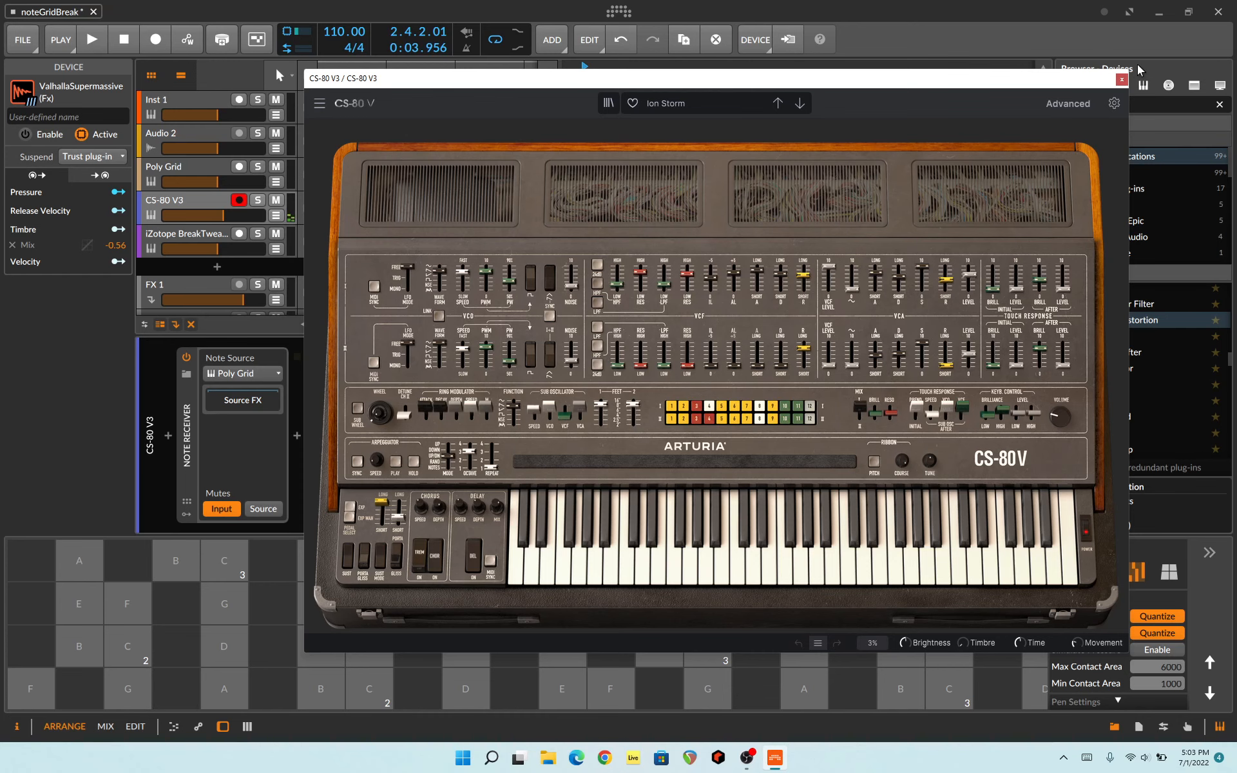
{"action": "left_click", "coordinate": [1121, 80]}
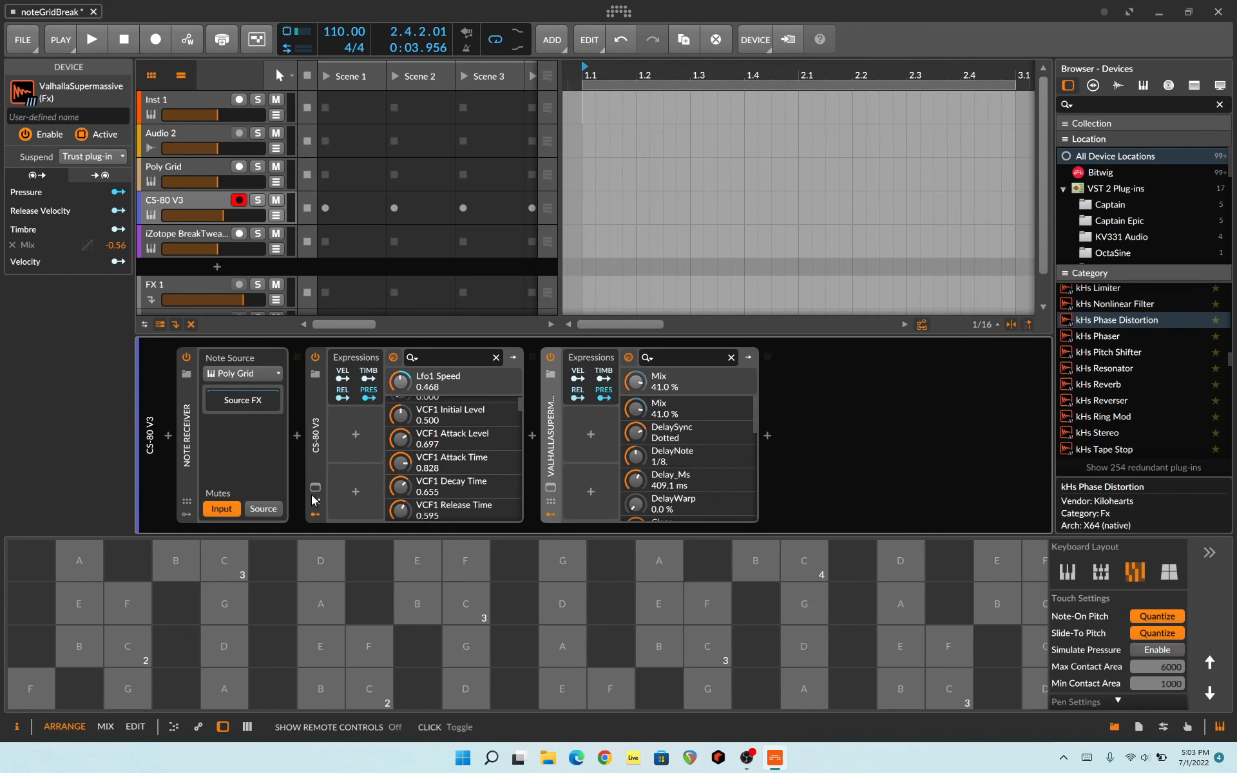
Step: Reopen the CS-80 V3 plug-in window, audition the Ion Storm preset from high to low notes, and close the window
{"action": "left_click", "coordinate": [315, 373]}
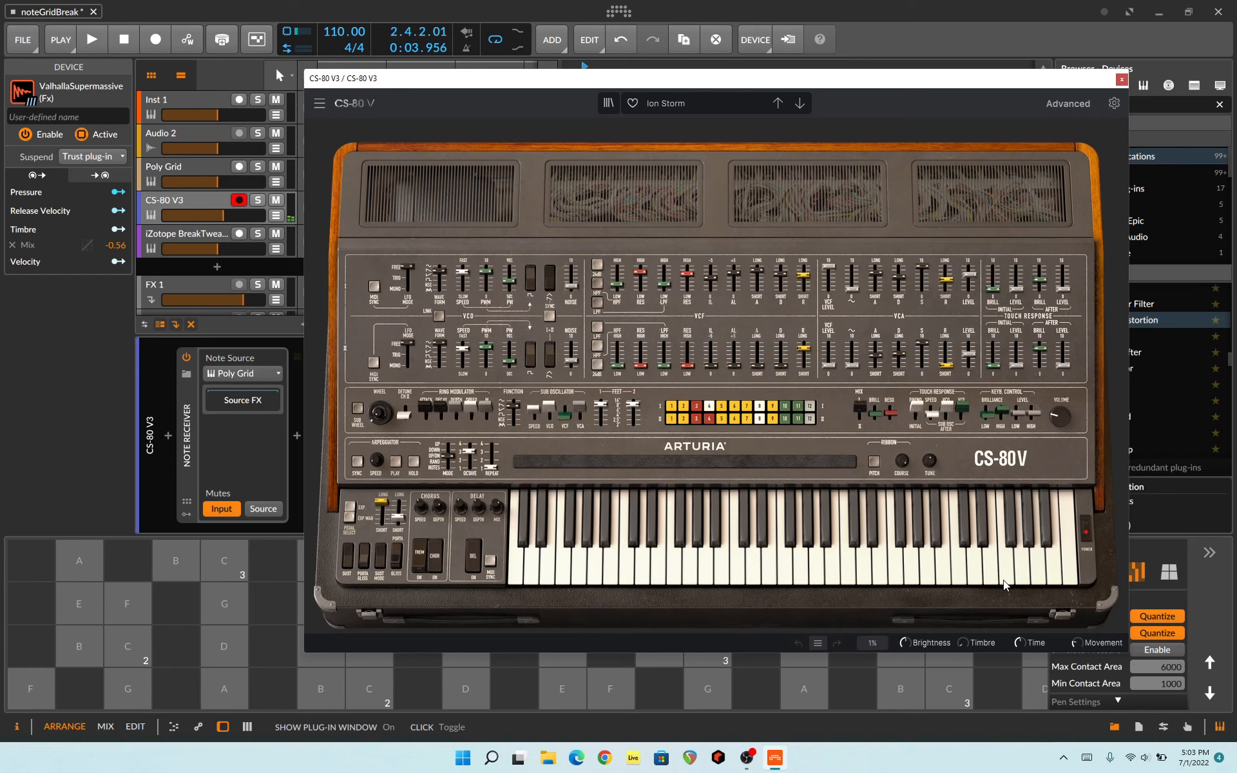
{"action": "left_click", "coordinate": [1004, 580]}
{"action": "left_click", "coordinate": [977, 578]}
{"action": "left_click", "coordinate": [937, 579]}
{"action": "left_click", "coordinate": [930, 580]}
{"action": "left_click", "coordinate": [833, 577]}
{"action": "left_click", "coordinate": [753, 574]}
{"action": "left_click", "coordinate": [642, 570]}
{"action": "left_click", "coordinate": [690, 569]}
{"action": "left_click", "coordinate": [643, 568]}
{"action": "left_click", "coordinate": [594, 567]}
{"action": "left_click", "coordinate": [565, 567]}
{"action": "left_click_drag", "start_coordinate": [565, 563], "coordinate": [870, 564]}
{"action": "left_click_drag", "start_coordinate": [929, 584], "coordinate": [724, 553]}
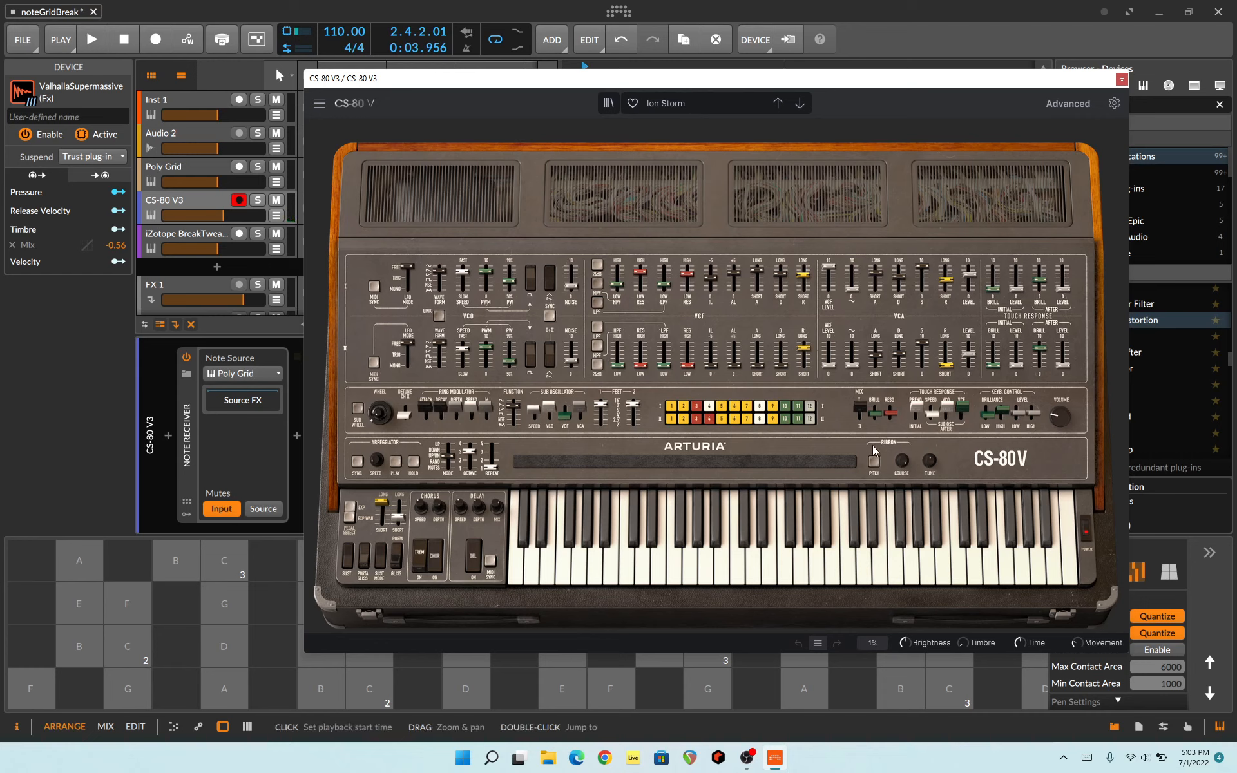
{"action": "left_click", "coordinate": [1121, 80]}
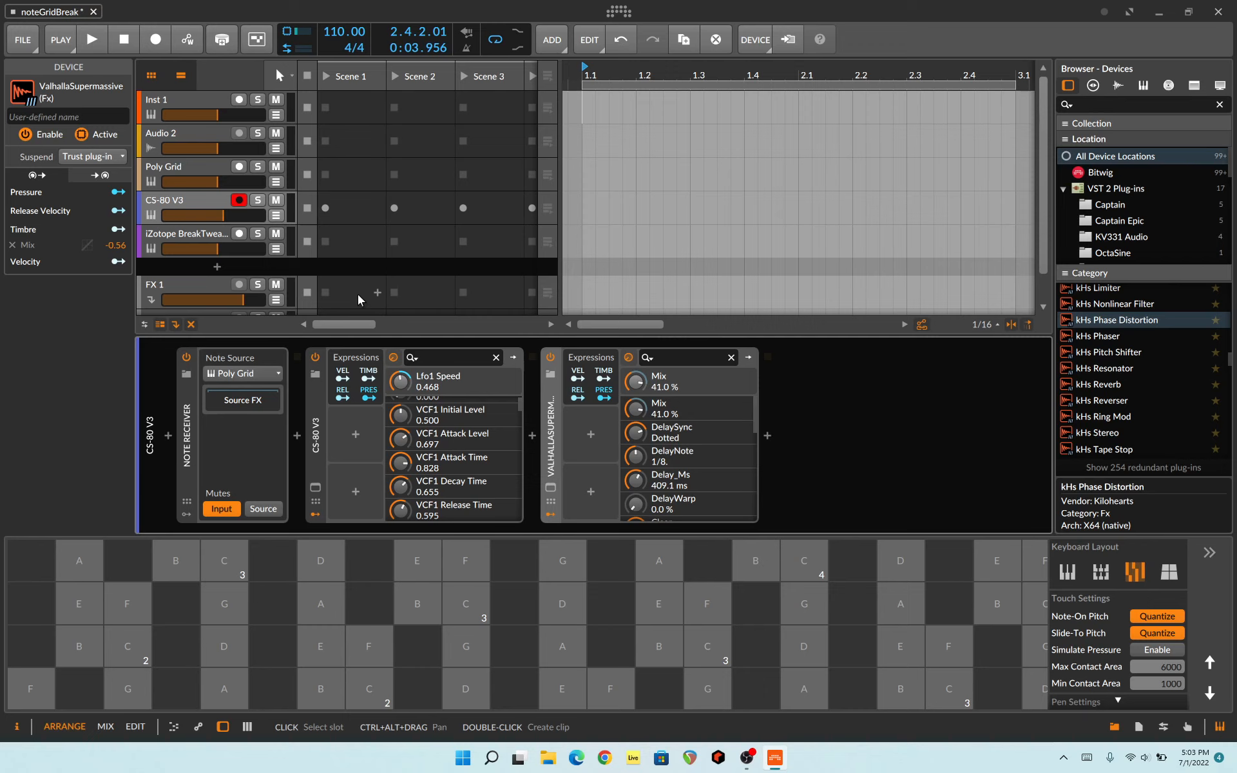
Step: Duplicate the CS-80 V3 track, and check the copied CS-80 V3's plug-in window before closing it
{"action": "right_click", "coordinate": [189, 199]}
{"action": "left_click", "coordinate": [325, 348]}
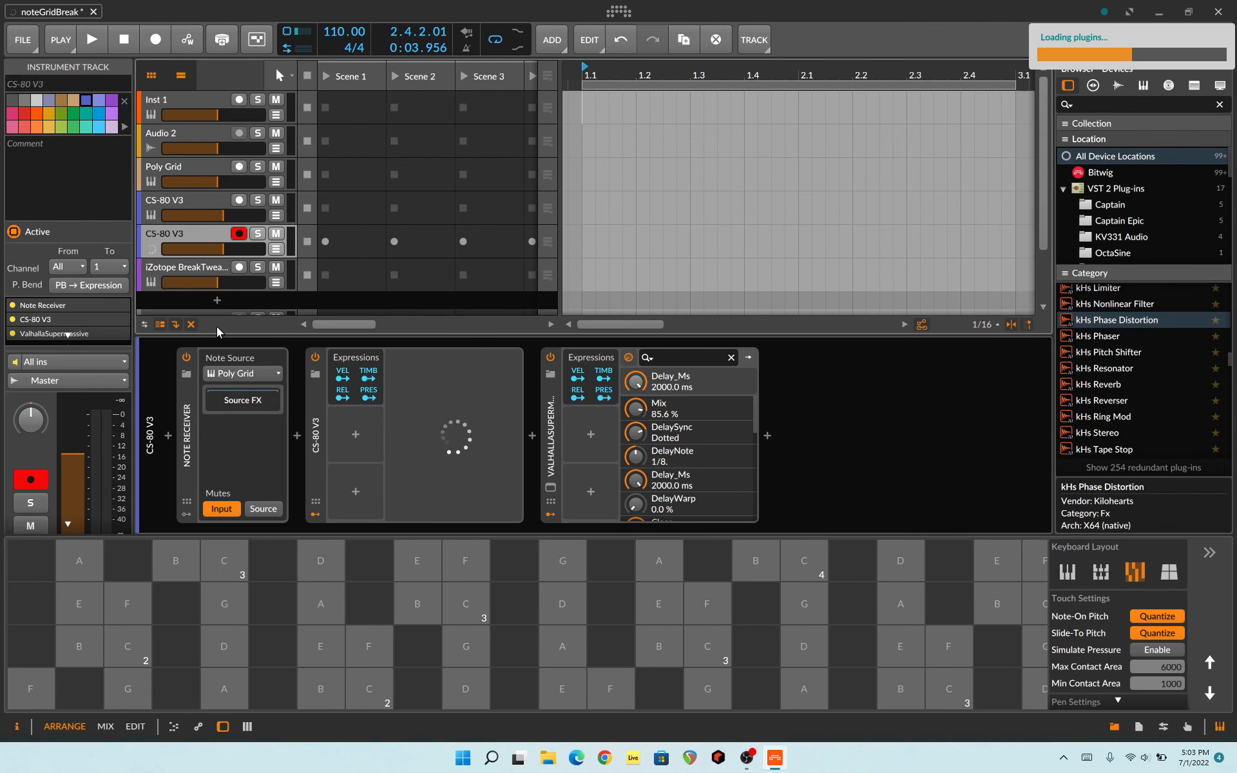
{"action": "left_click", "coordinate": [313, 490]}
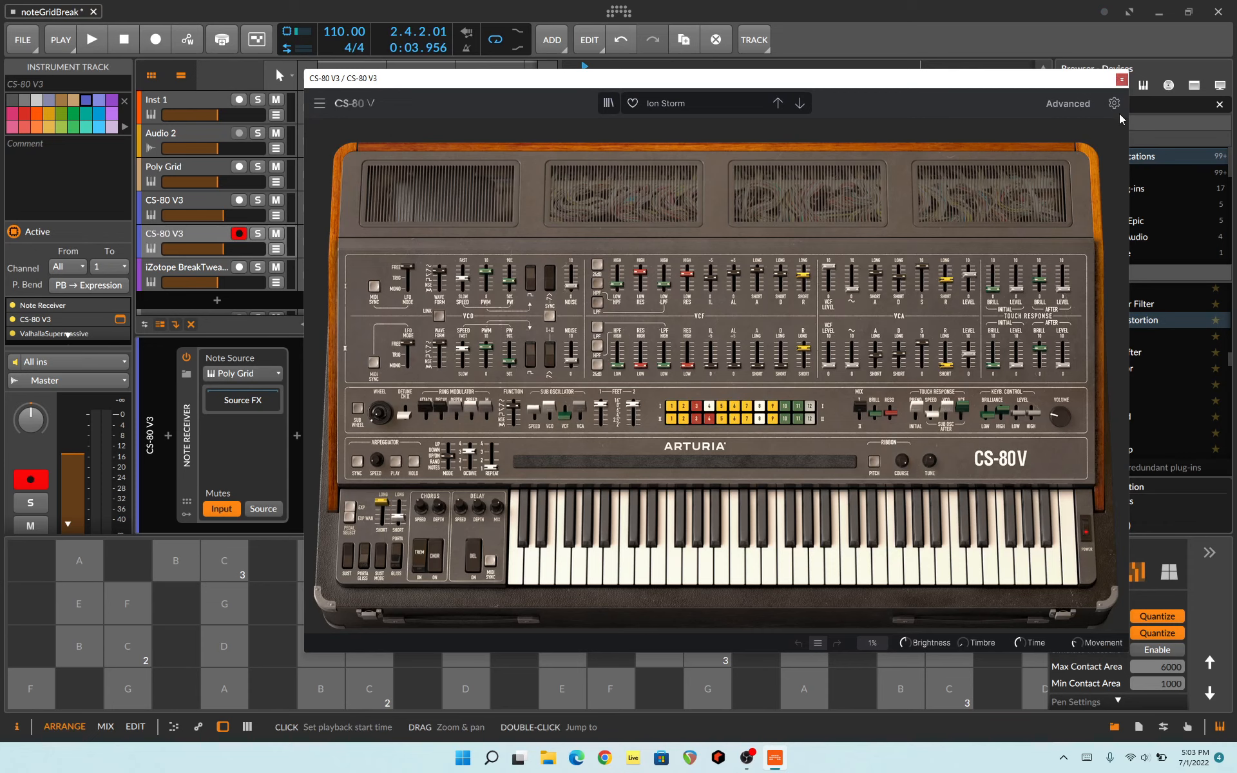
{"action": "left_click", "coordinate": [1122, 78]}
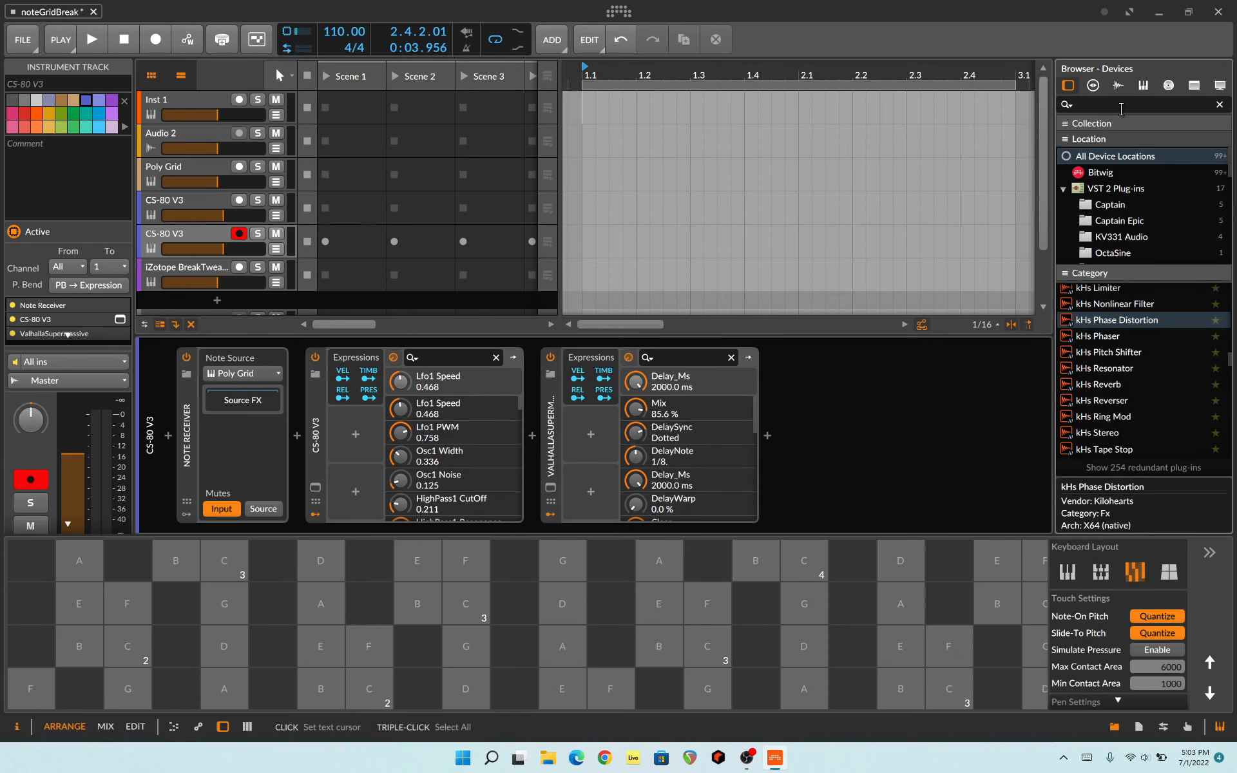
Step: Search the device browser for "jun" and replace the duplicate track's CS-80 V3 with Jun-6 V
{"action": "left_click", "coordinate": [1122, 105]}
{"action": "type", "text": "jun"}
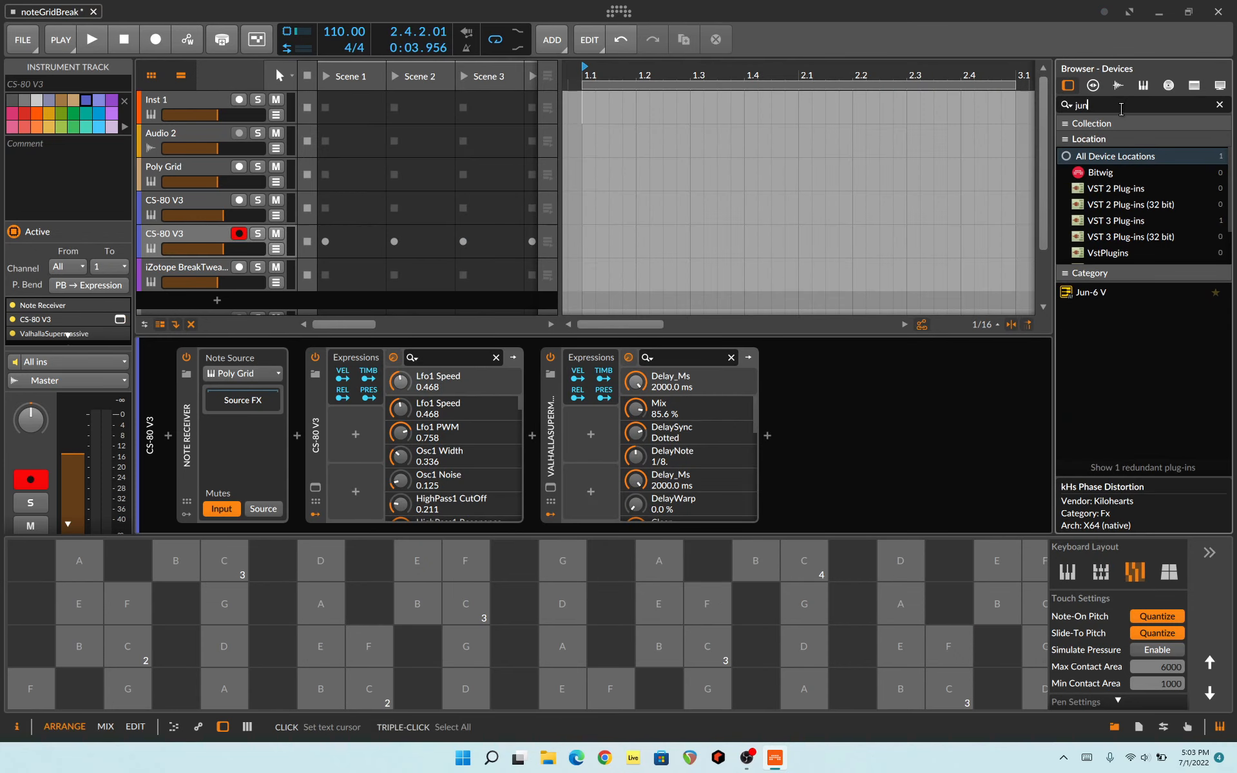
{"action": "left_click", "coordinate": [1088, 292]}
{"action": "left_click_drag", "start_coordinate": [1088, 291], "coordinate": [387, 428]}
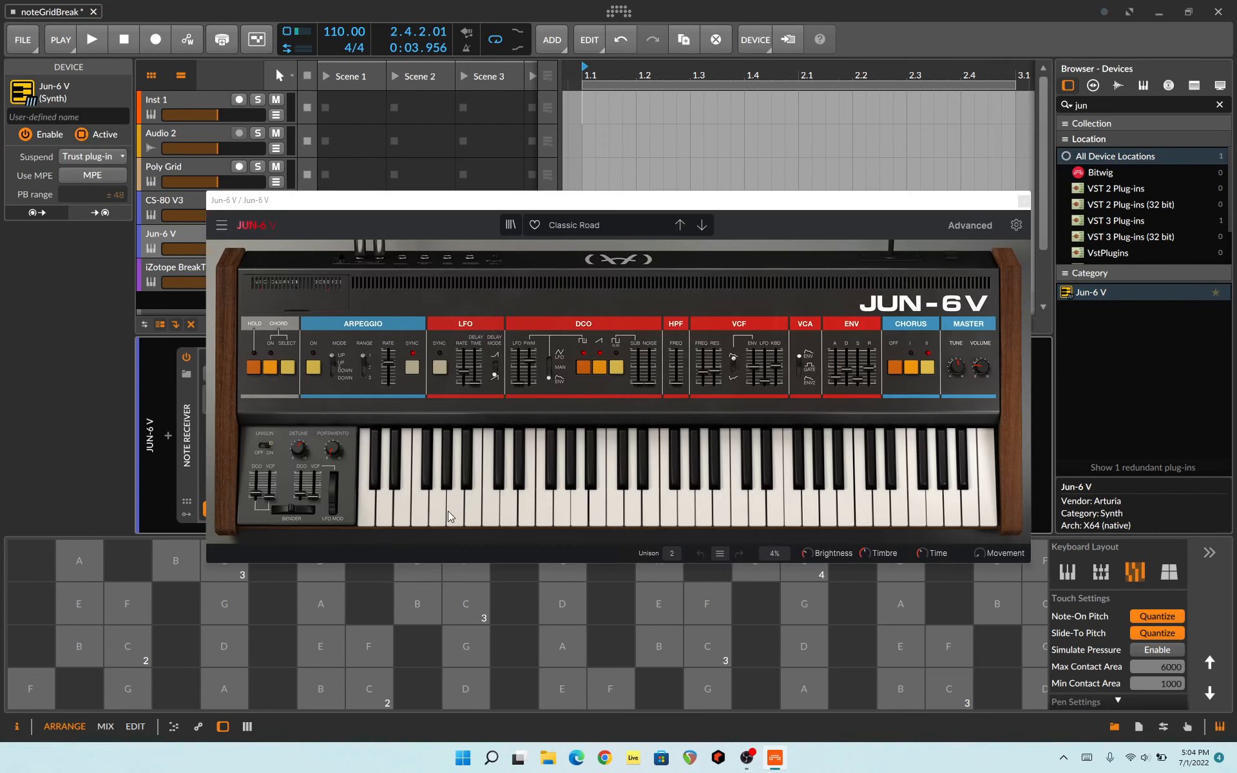
Step: Audition a few notes on the Jun-6 V's Classic Road preset and move its window away from the start of the device chain
{"action": "left_click", "coordinate": [422, 500]}
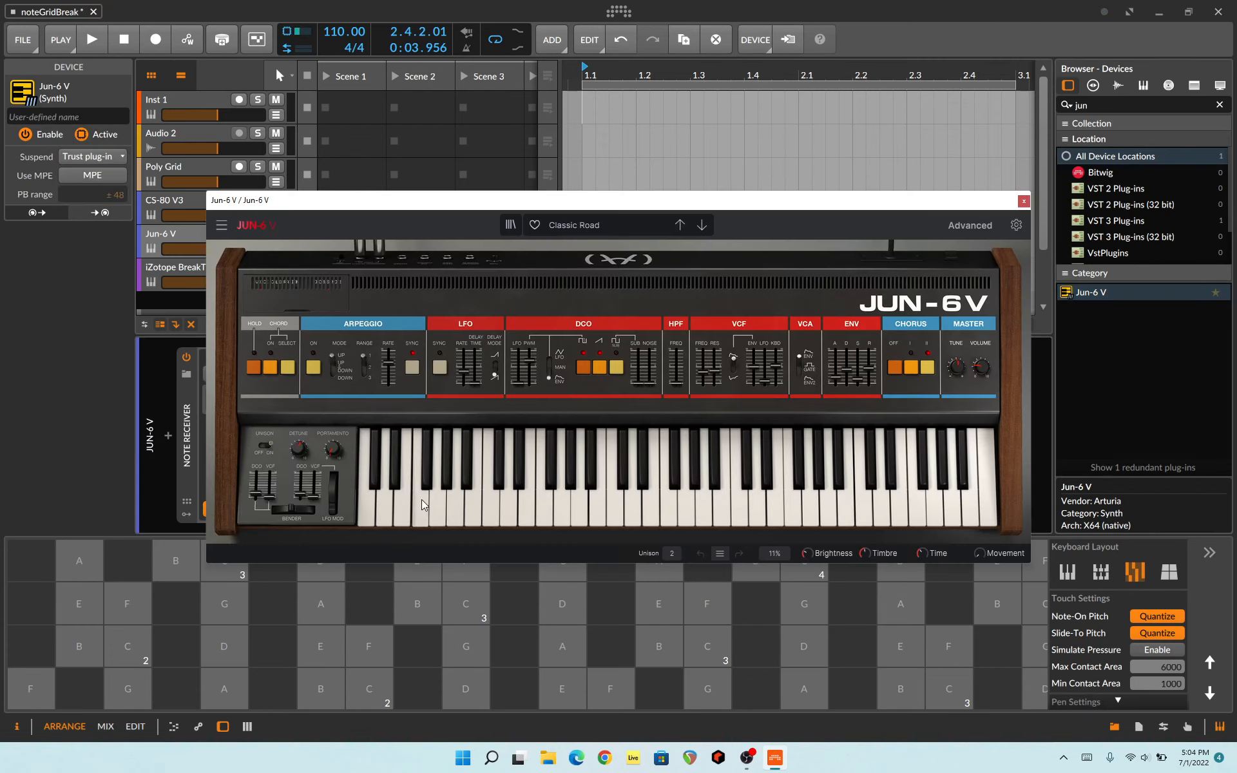
{"action": "left_click", "coordinate": [498, 521]}
{"action": "left_click", "coordinate": [686, 491]}
{"action": "left_click_drag", "start_coordinate": [651, 201], "coordinate": [851, 168]}
Step: Insert a Note Transpose device between the Note Receiver and the Jun-6 V
{"action": "left_click", "coordinate": [298, 434]}
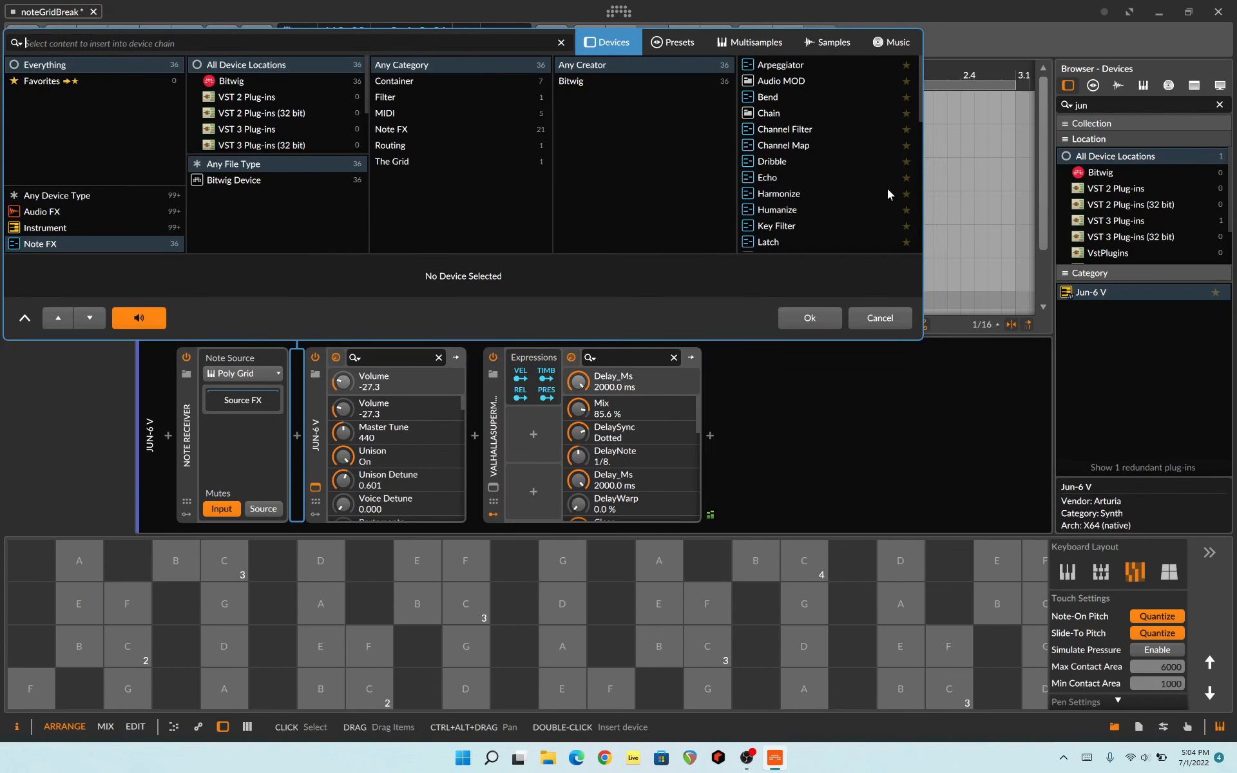
{"action": "scroll", "coordinate": [836, 187], "scroll_direction": "down", "scroll_amount": 6}
{"action": "left_click", "coordinate": [802, 212]}
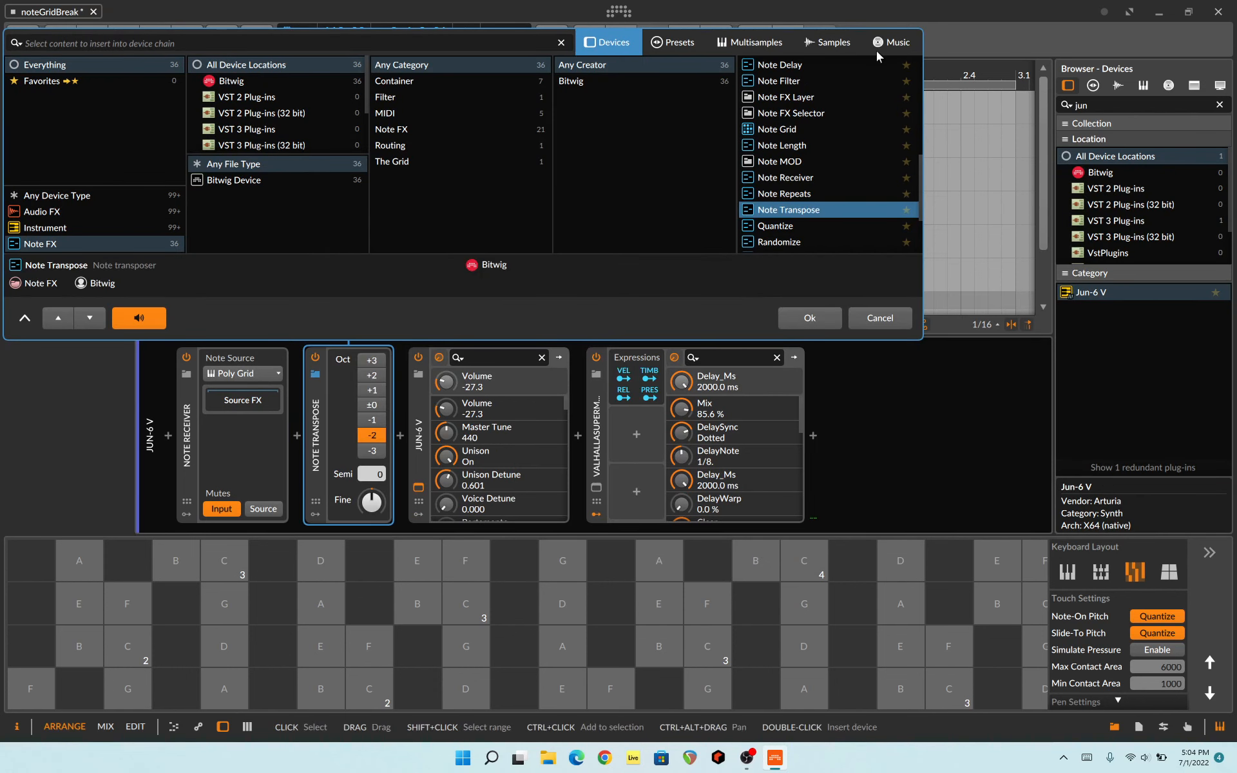
{"action": "left_click", "coordinate": [810, 318]}
Step: Set the Note Transpose octave to -3 during playback, close the Jun-6 V window, and stop the transport
{"action": "key", "text": "space"}
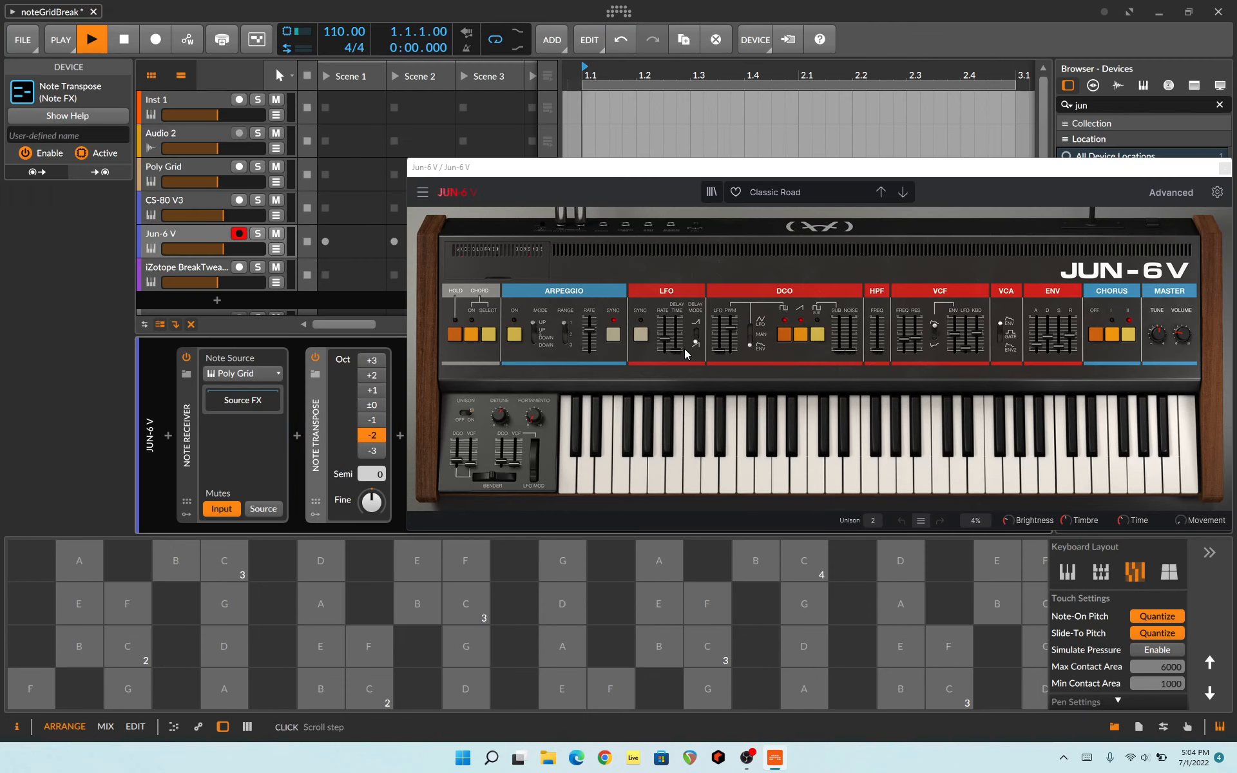
{"action": "left_click_drag", "start_coordinate": [790, 171], "coordinate": [776, 75]}
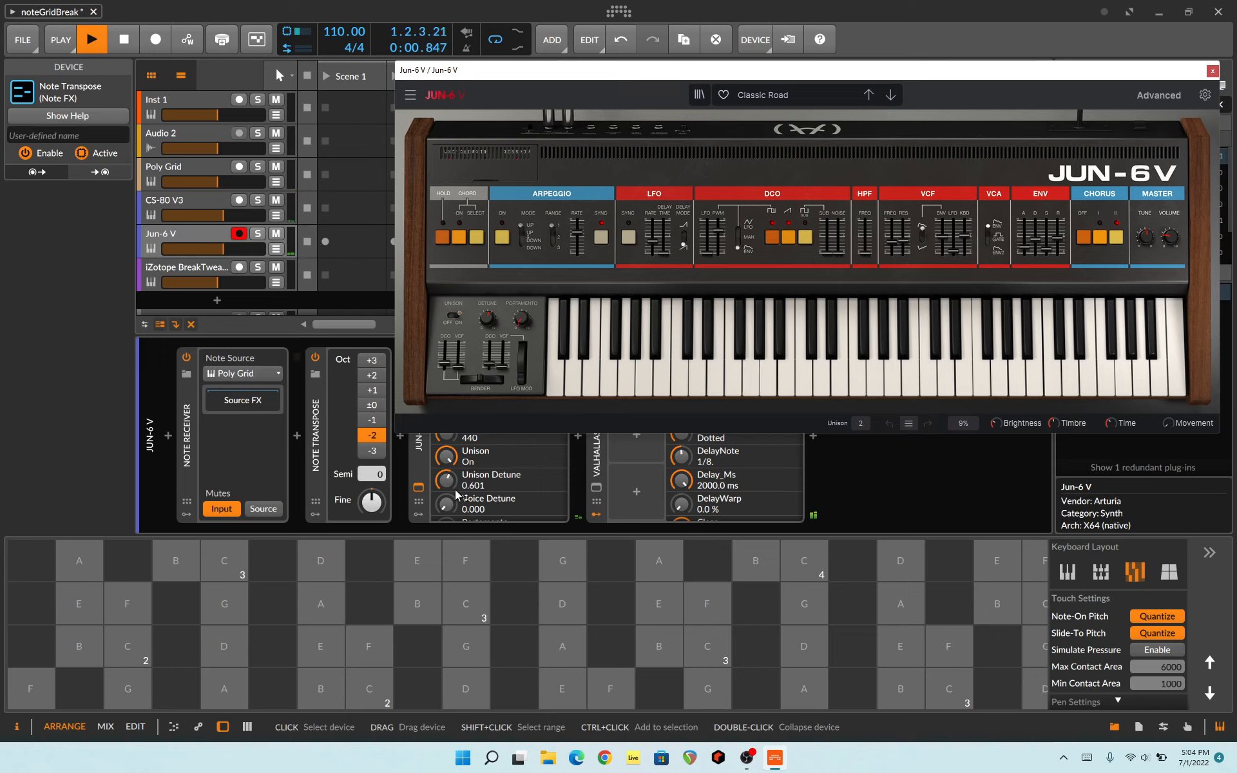
{"action": "left_click", "coordinate": [373, 452]}
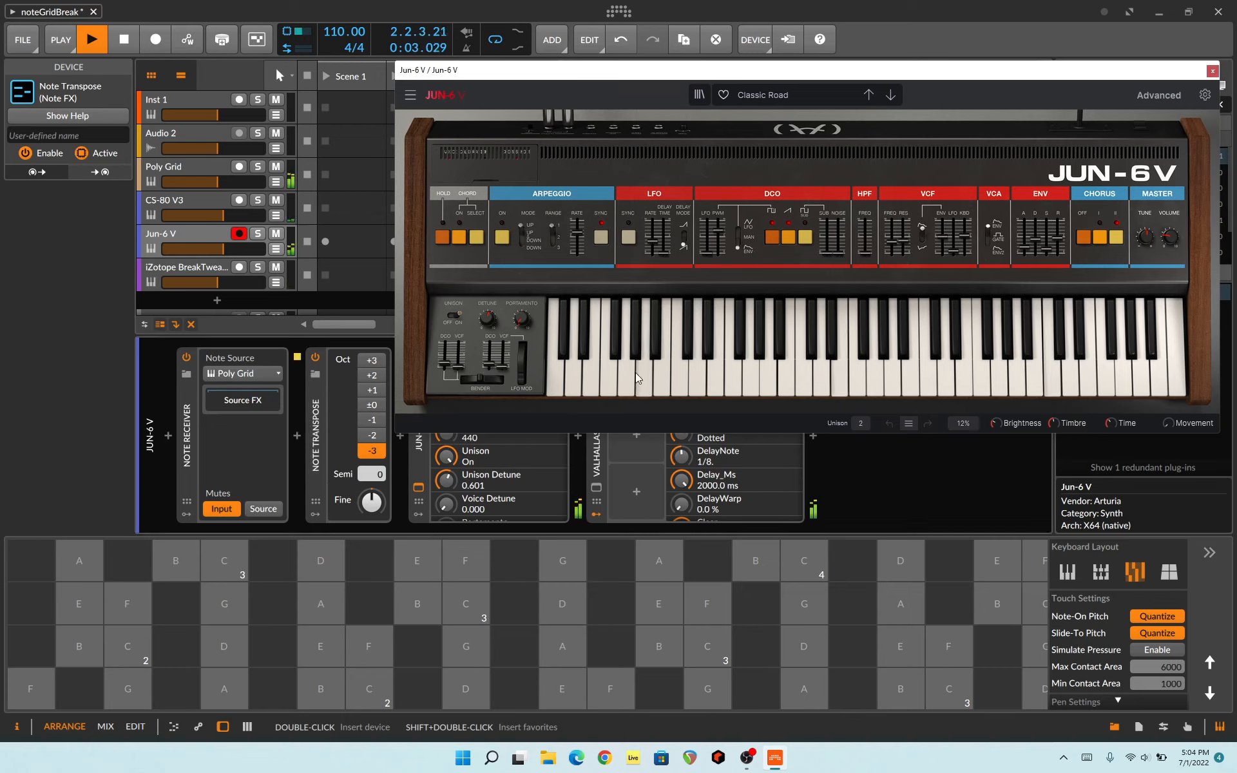
{"action": "left_click", "coordinate": [1212, 70]}
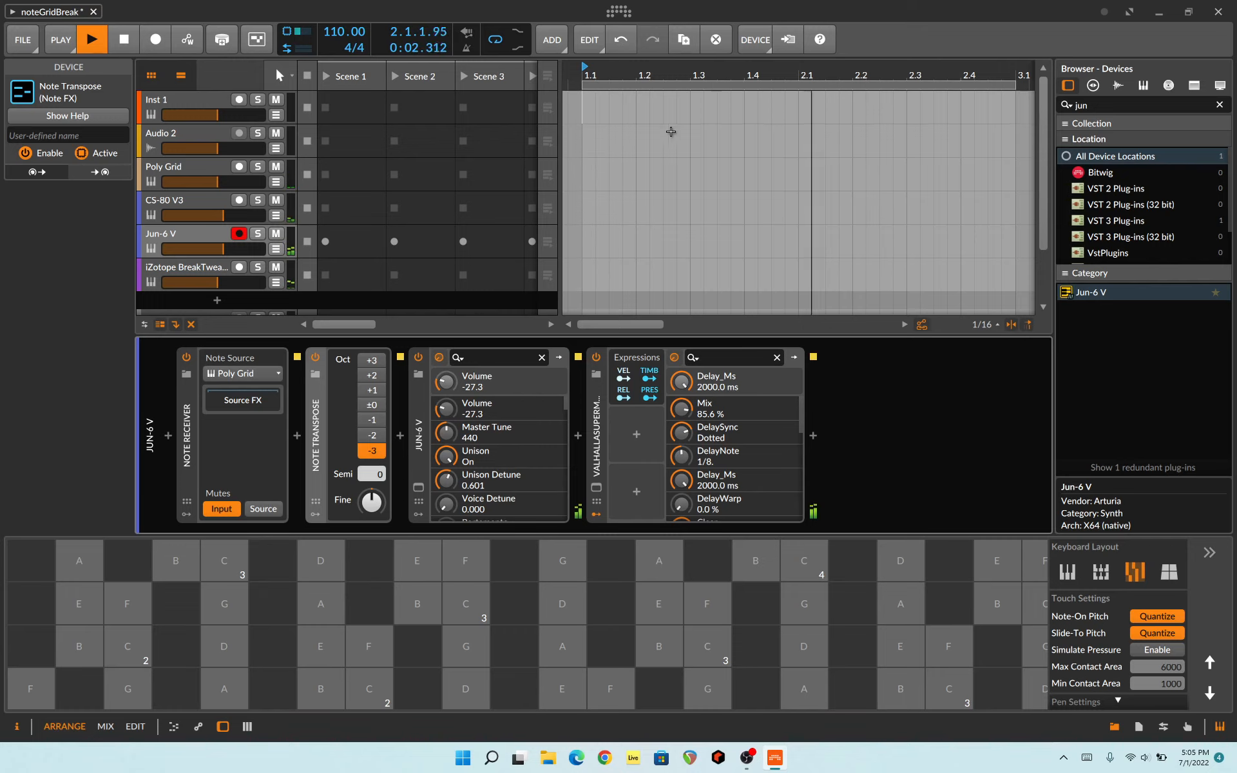
{"action": "left_click", "coordinate": [117, 41]}
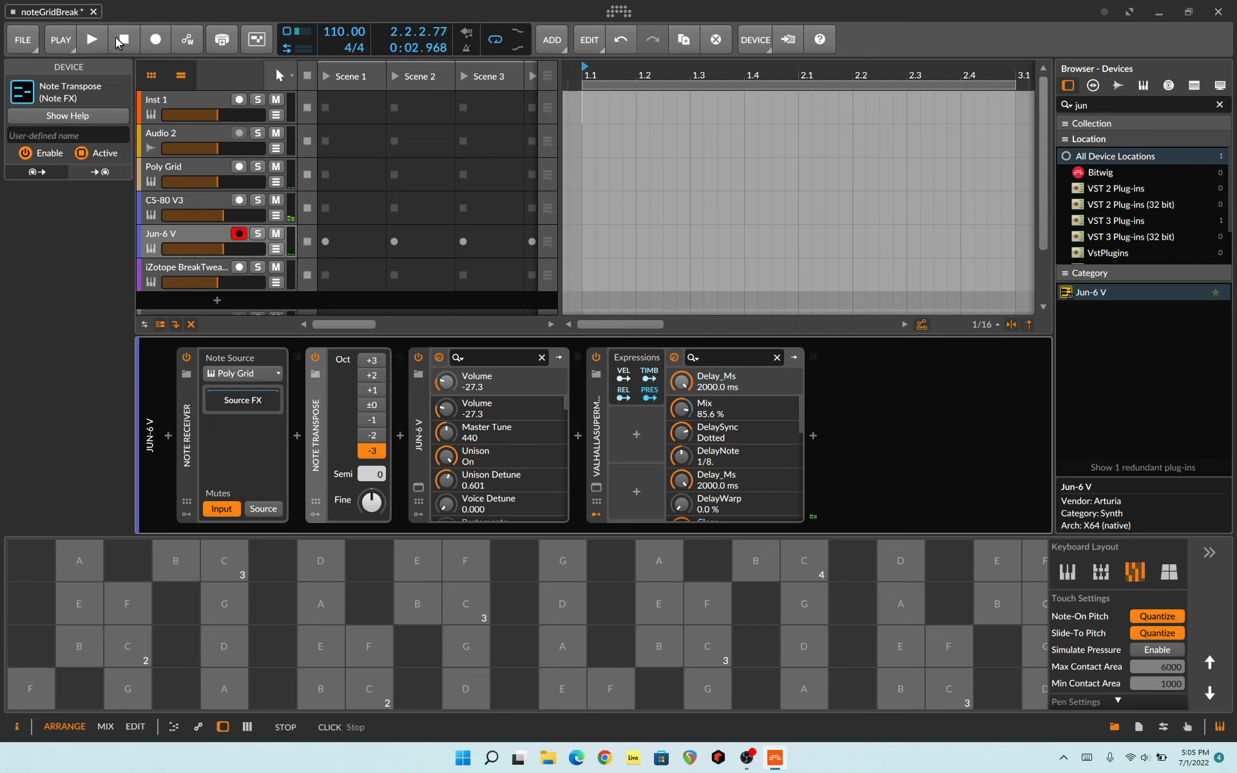